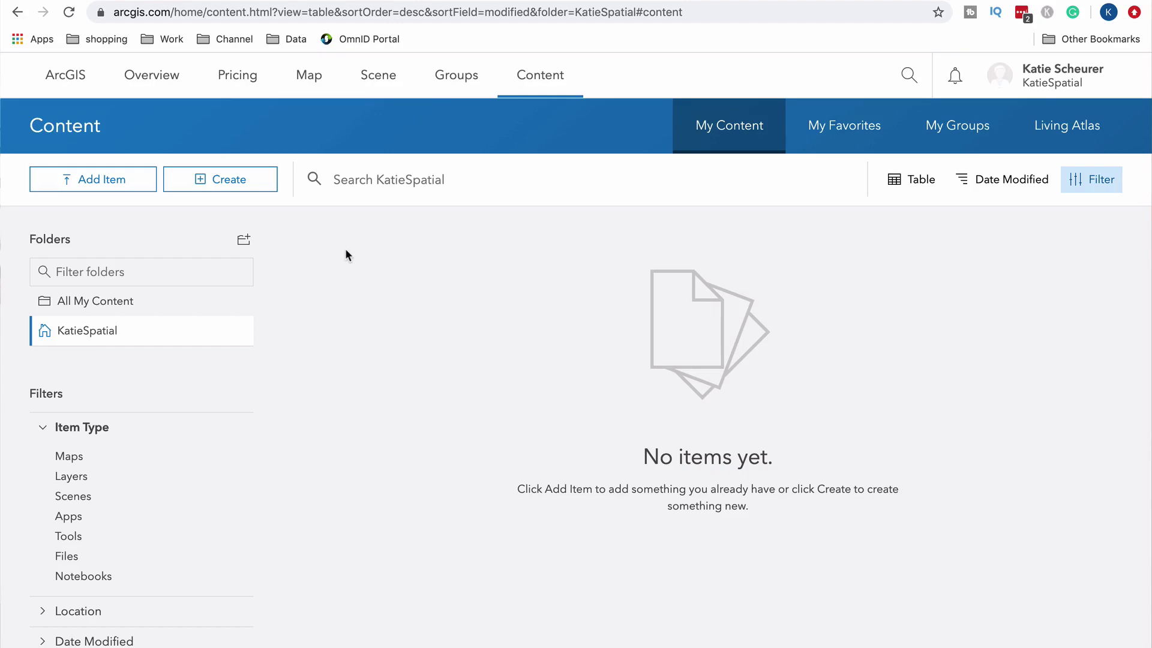
- Open the Living Atlas content collection and browse its available maps and layers
{"action": "left_click", "coordinate": [1054, 127]}
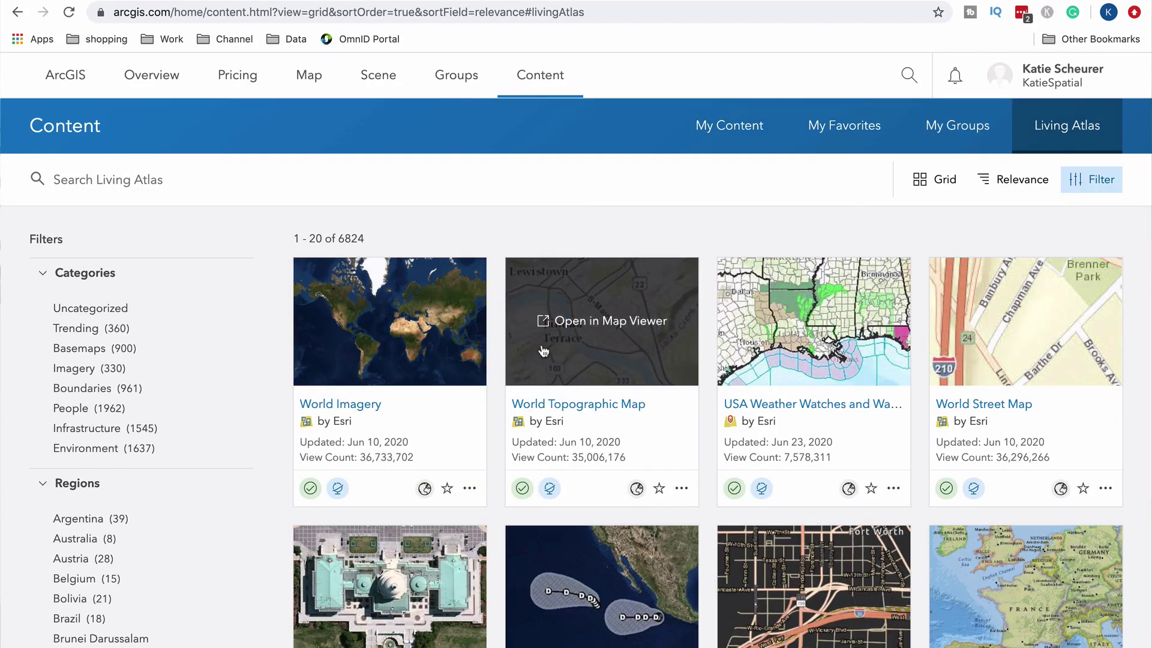
{"action": "scroll", "coordinate": [626, 546], "scroll_direction": "down", "scroll_amount": 1}
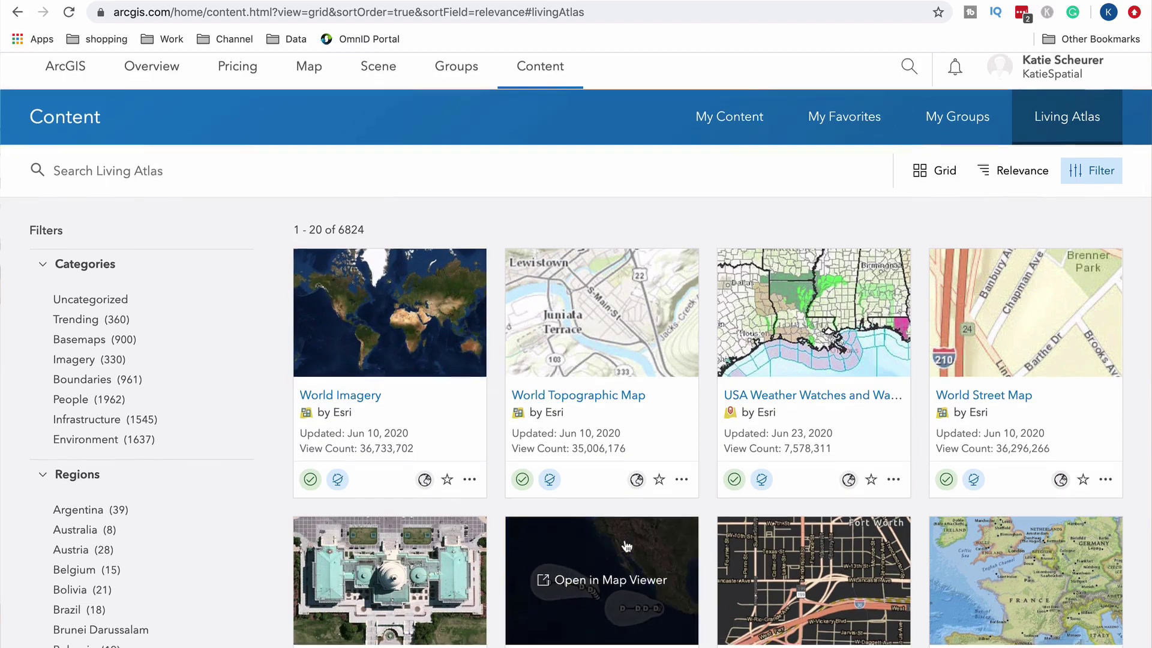
{"action": "scroll", "coordinate": [625, 546], "scroll_direction": "down", "scroll_amount": 5}
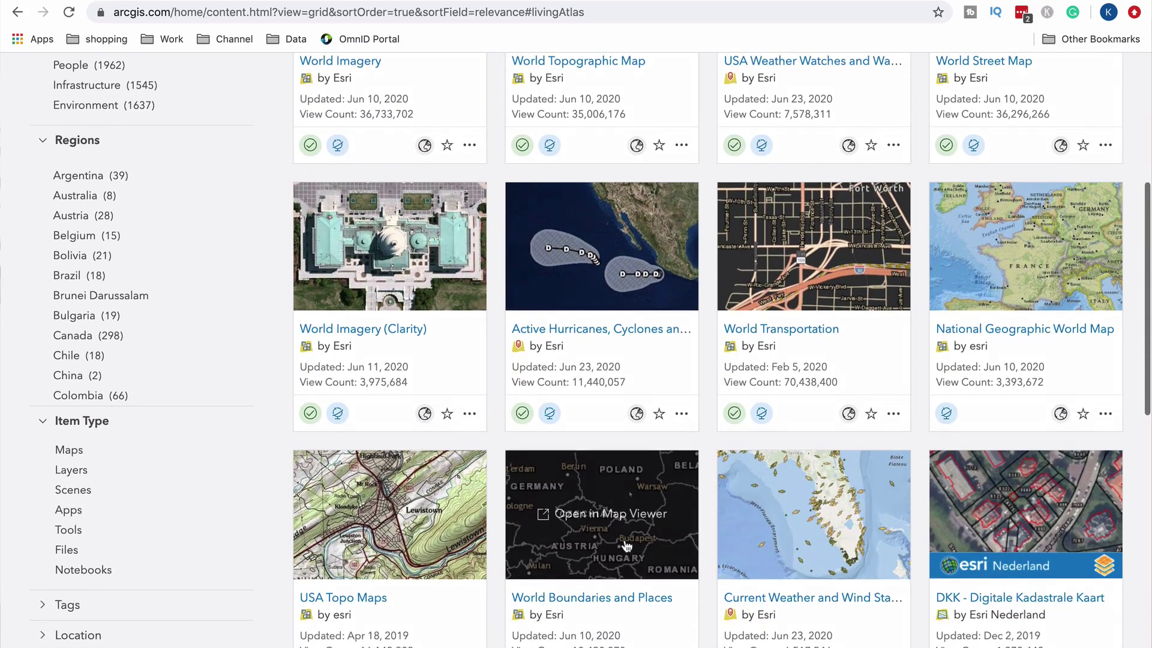
{"action": "scroll", "coordinate": [626, 546], "scroll_direction": "down", "scroll_amount": 6}
{"action": "scroll", "coordinate": [625, 546], "scroll_direction": "down", "scroll_amount": 5}
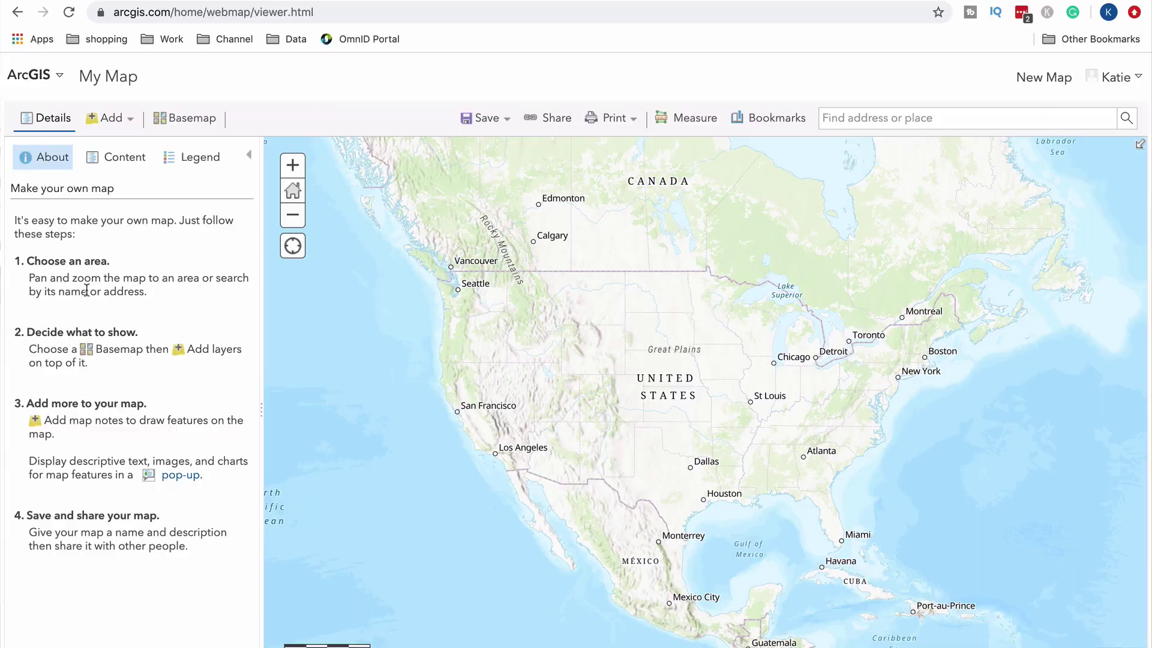
- Show the map's contents, try the Dark Gray Canvas, OpenStreetMap and National Geographic basemaps, and set the basemap to Streets
{"action": "left_click", "coordinate": [123, 161]}
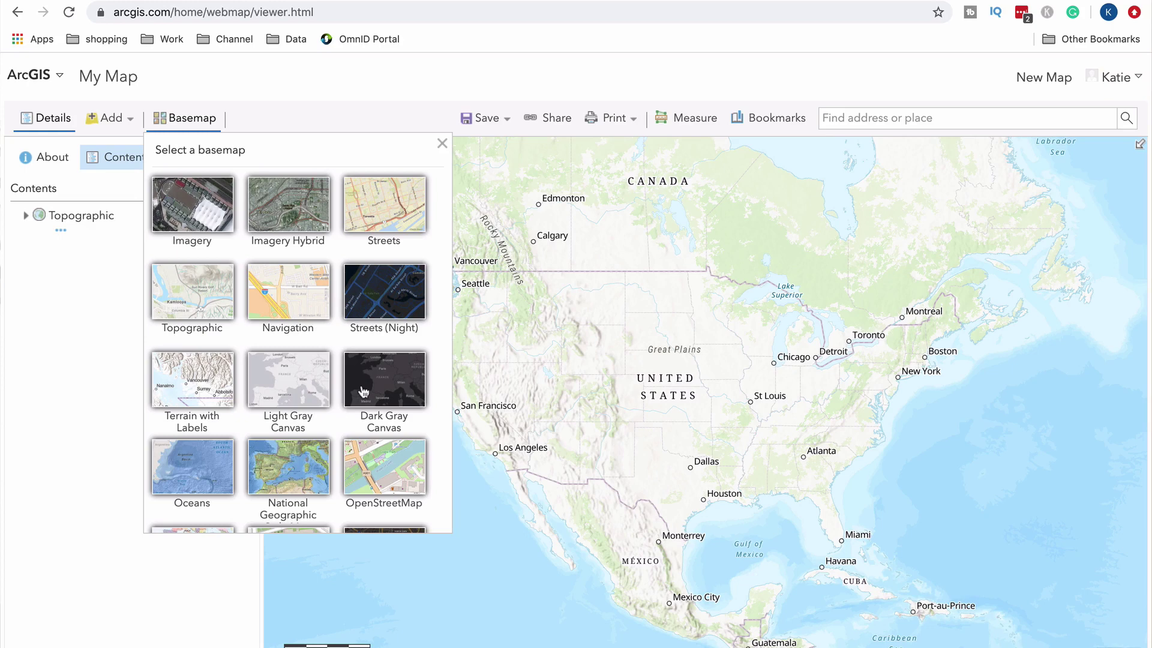
{"action": "left_click", "coordinate": [362, 392]}
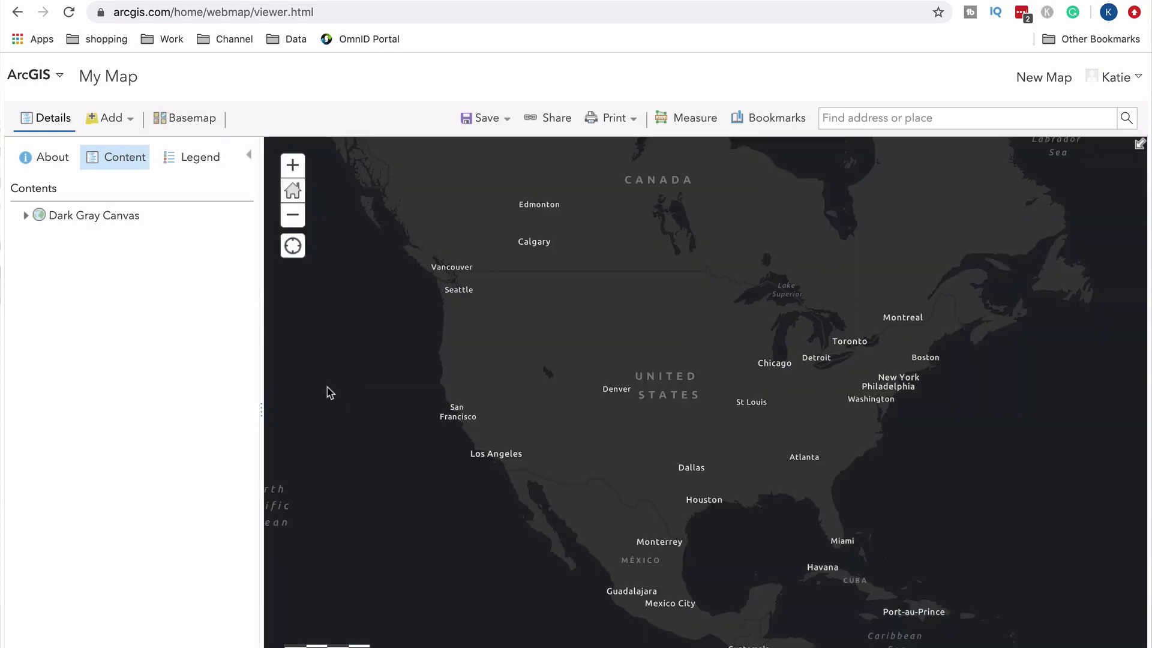
{"action": "left_click", "coordinate": [211, 121]}
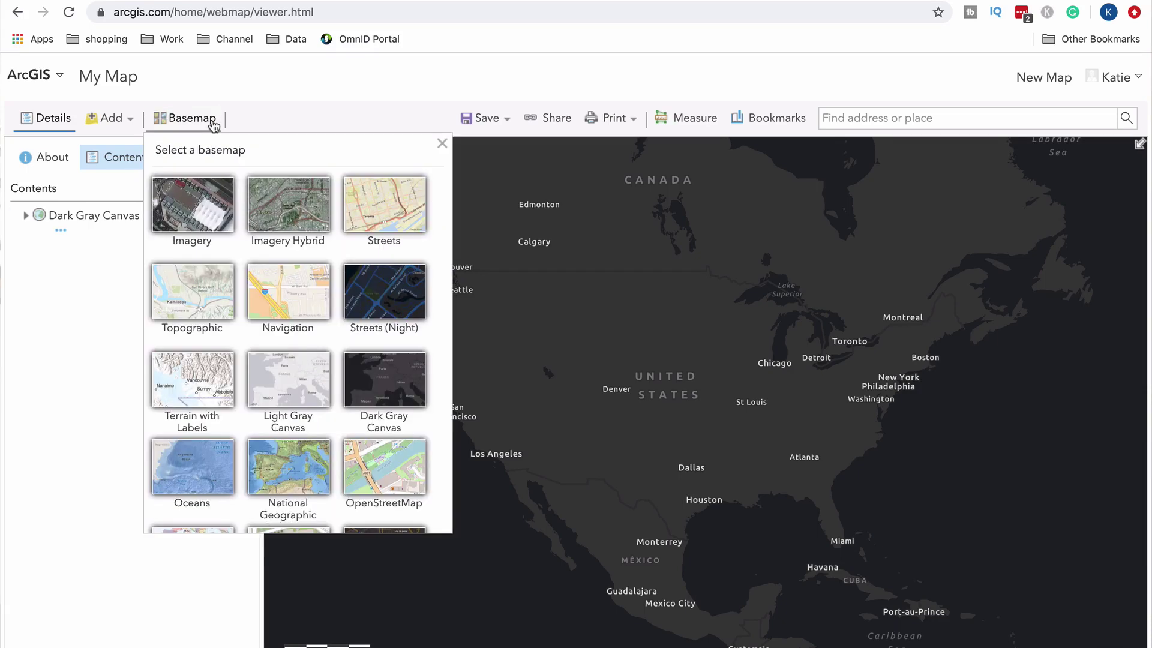
{"action": "left_click", "coordinate": [393, 470]}
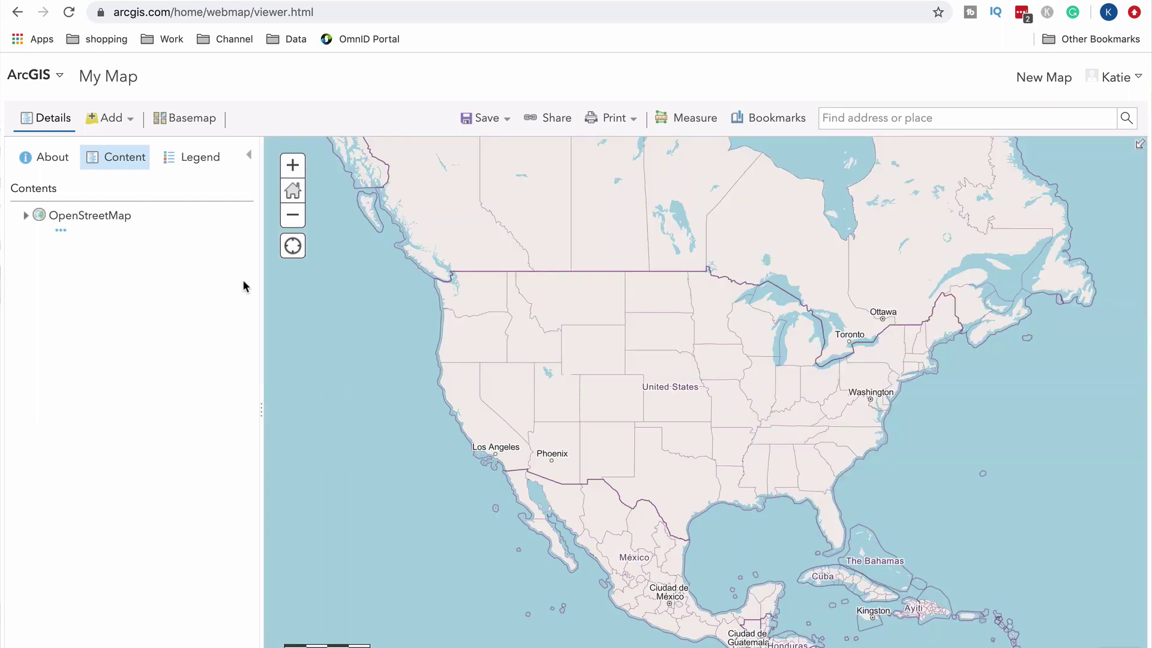
{"action": "left_click", "coordinate": [184, 117]}
{"action": "left_click", "coordinate": [292, 481]}
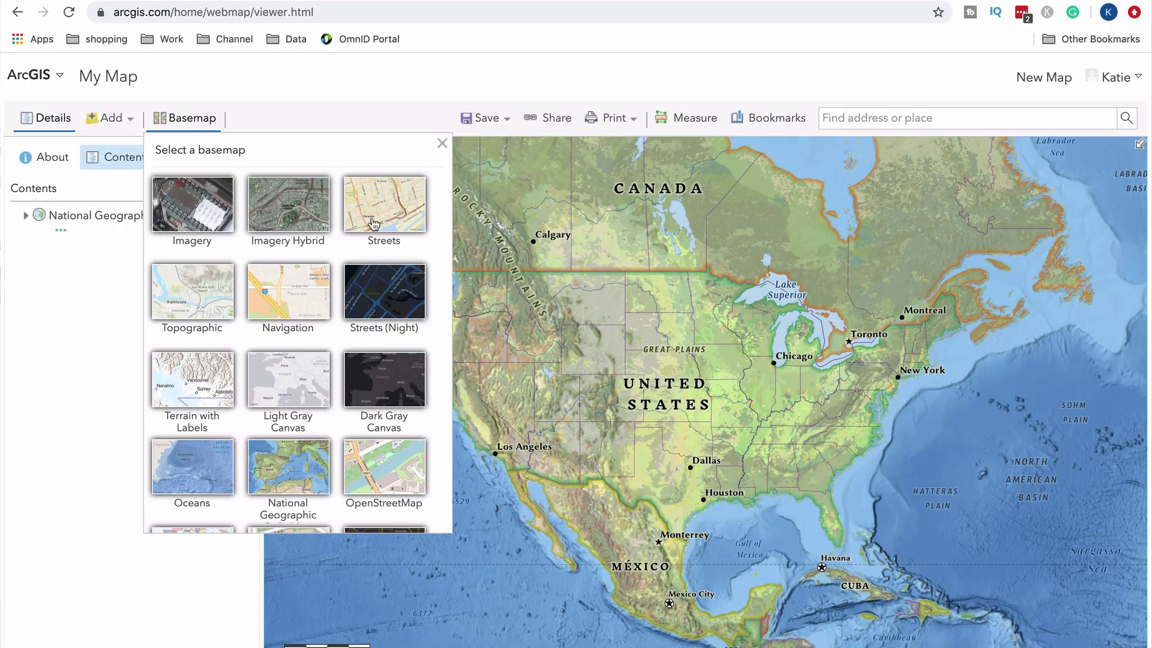
{"action": "left_click", "coordinate": [388, 214]}
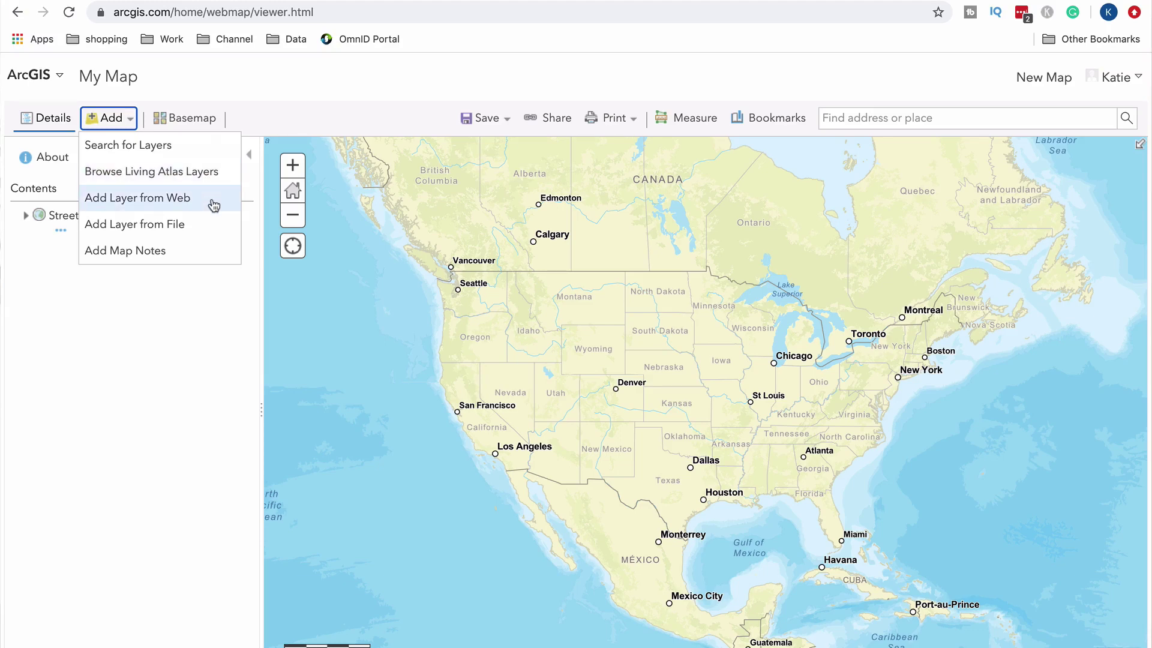
- View the supported file types for adding a layer from a file, and close the dialog without importing
{"action": "left_click", "coordinate": [199, 233]}
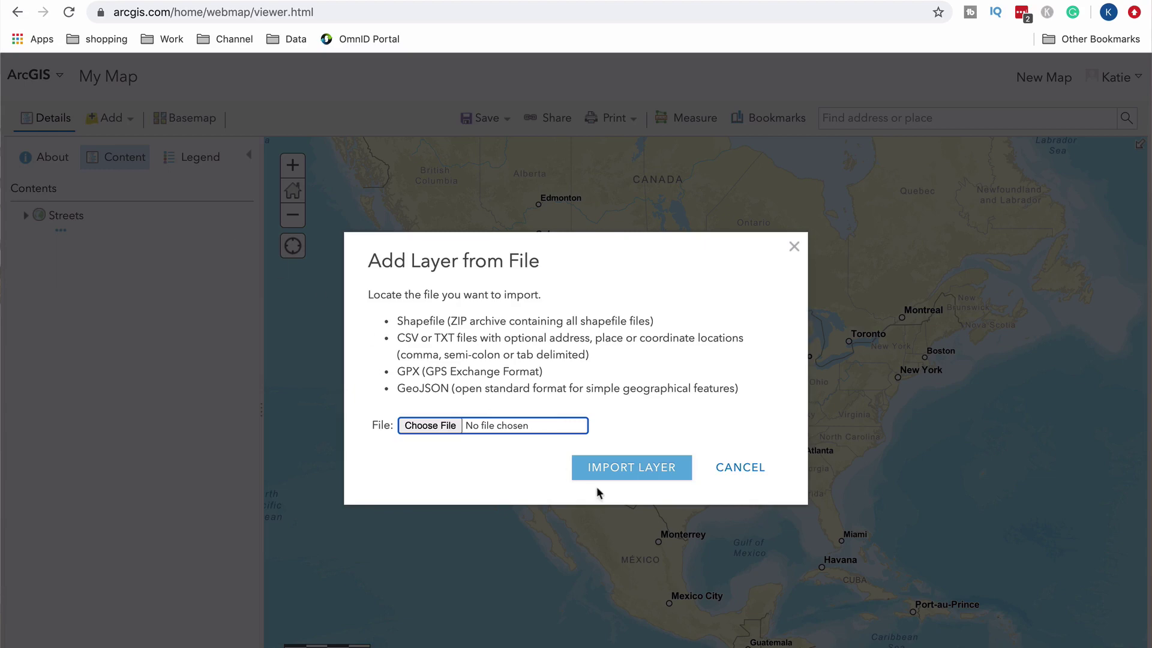
{"action": "left_click", "coordinate": [794, 248]}
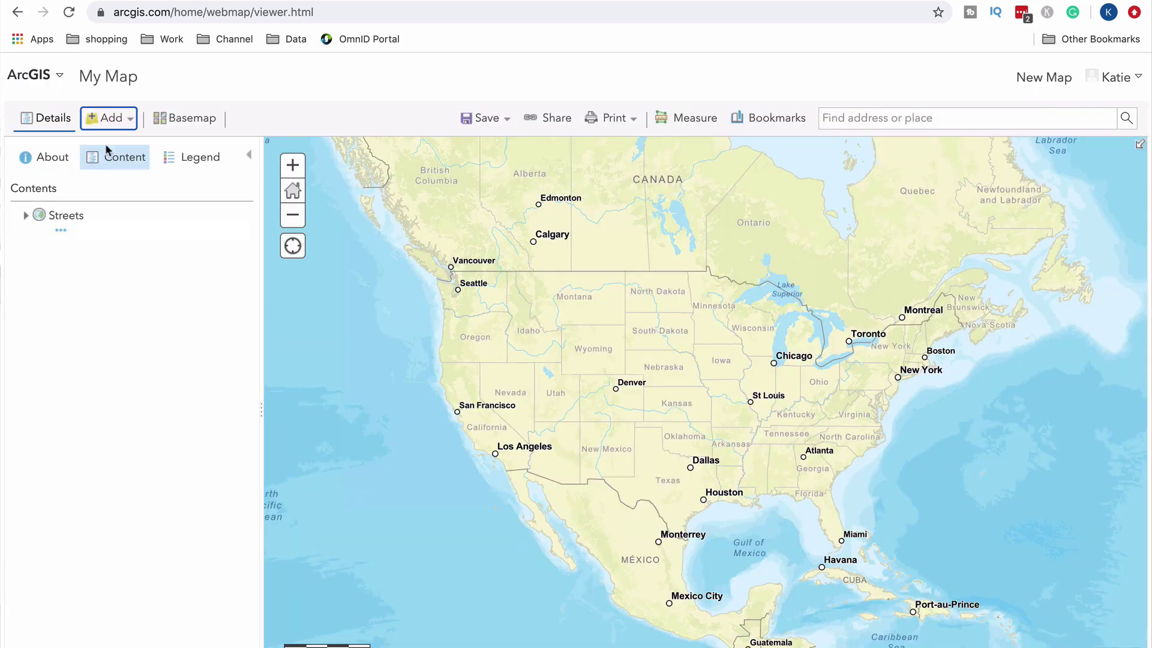
- Add a layer named Map Notes from the Park Planning template and turn off its visibility
{"action": "left_click", "coordinate": [108, 119]}
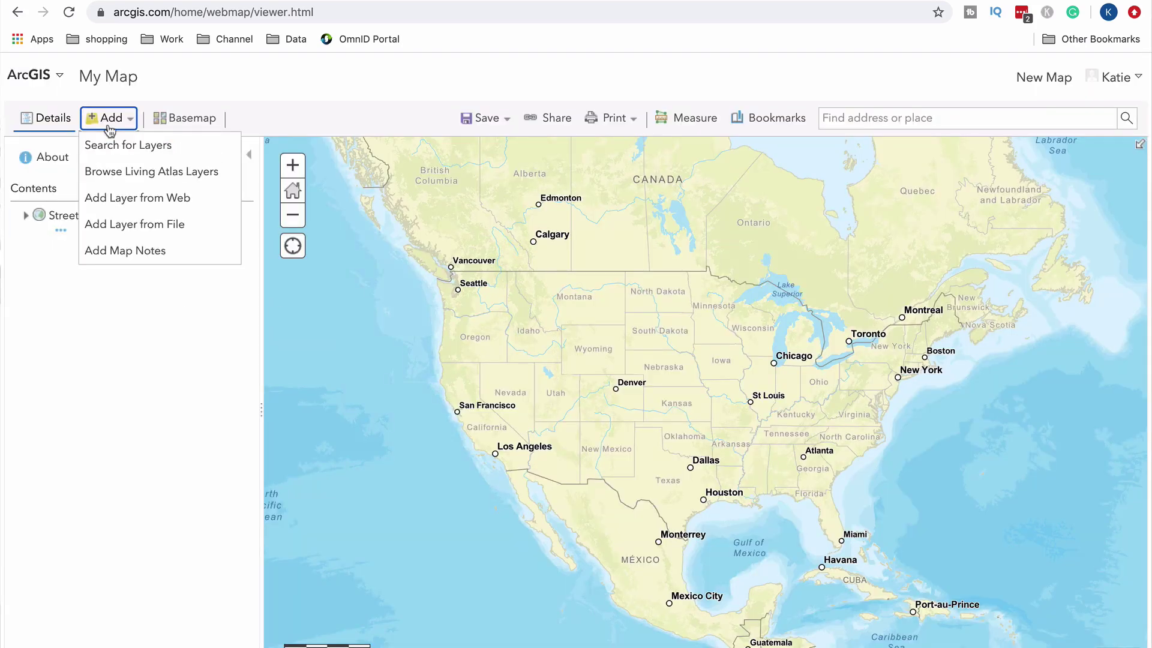
{"action": "left_click", "coordinate": [170, 259]}
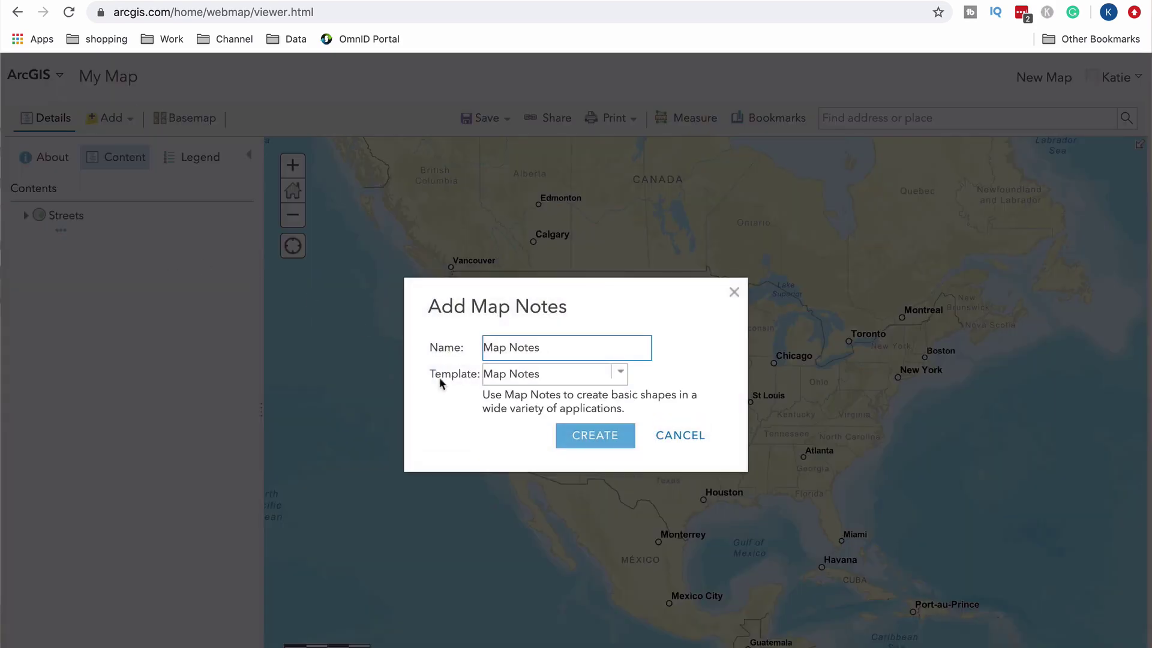
{"action": "left_click", "coordinate": [623, 377]}
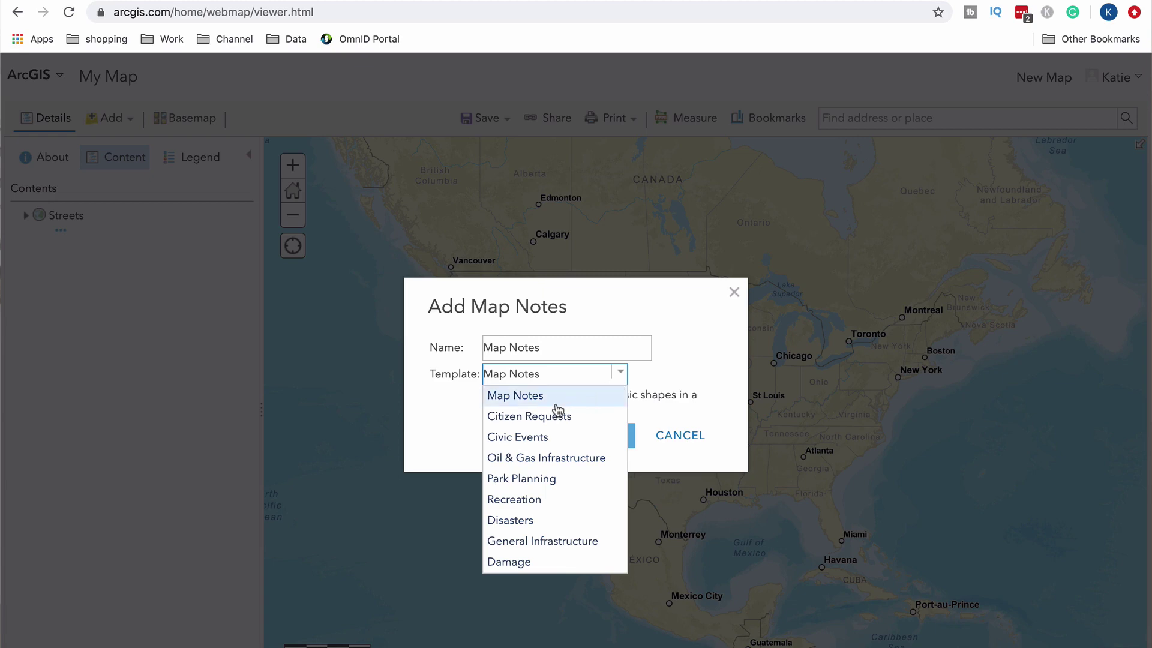
{"action": "left_click", "coordinate": [557, 487]}
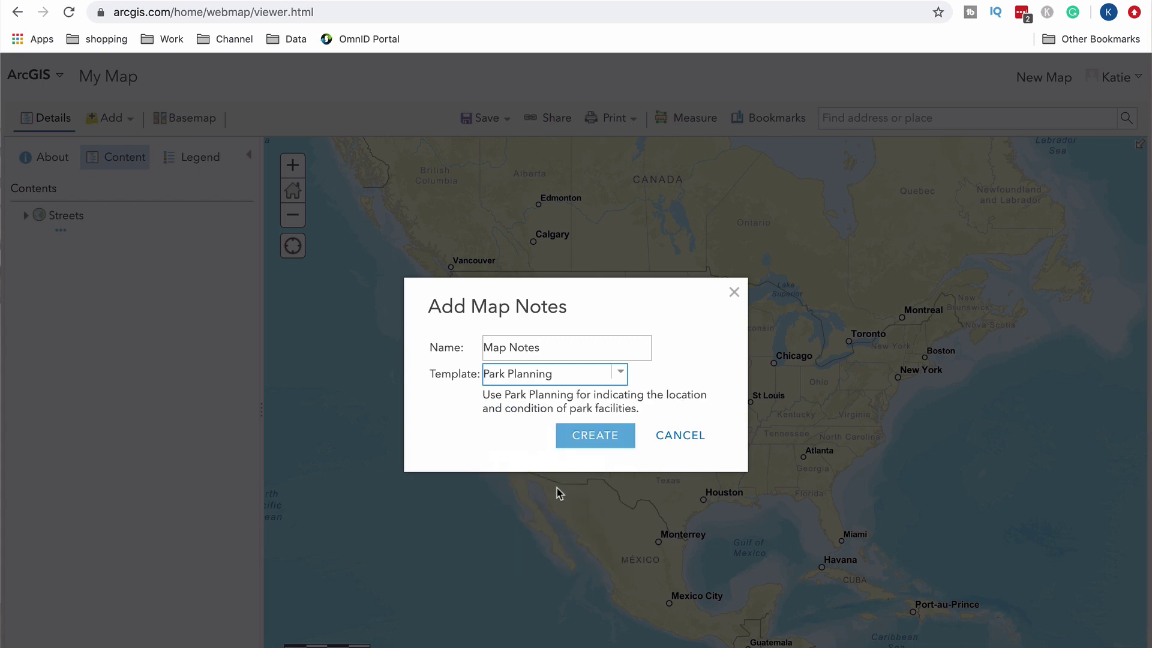
{"action": "left_click", "coordinate": [602, 444]}
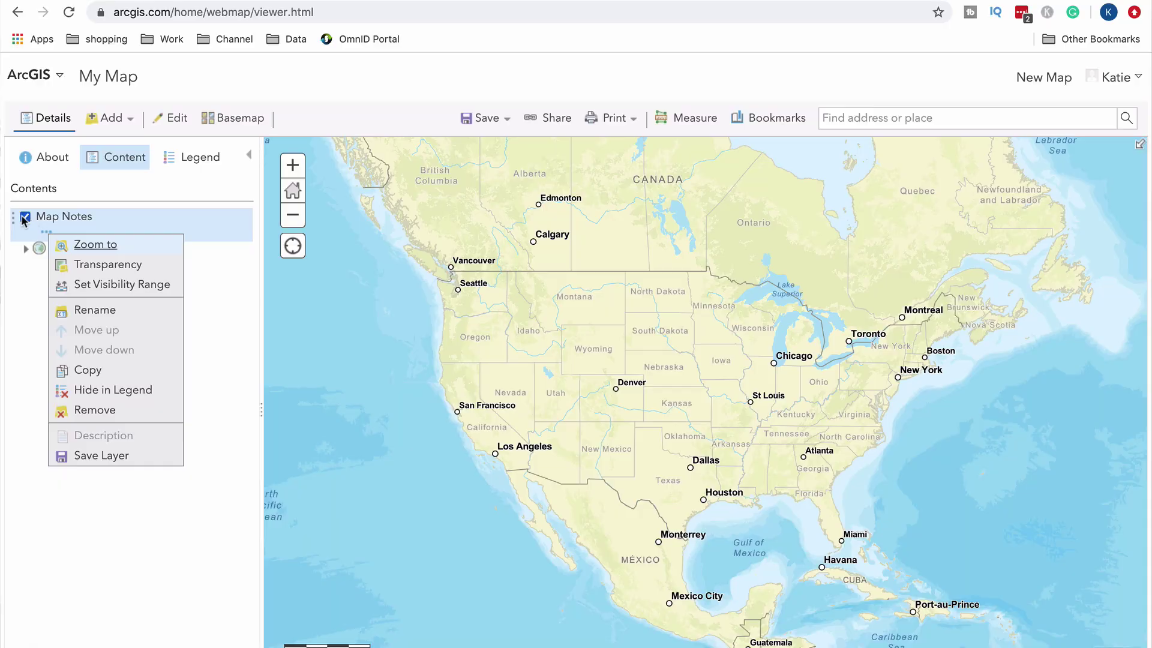
{"action": "left_click", "coordinate": [25, 218]}
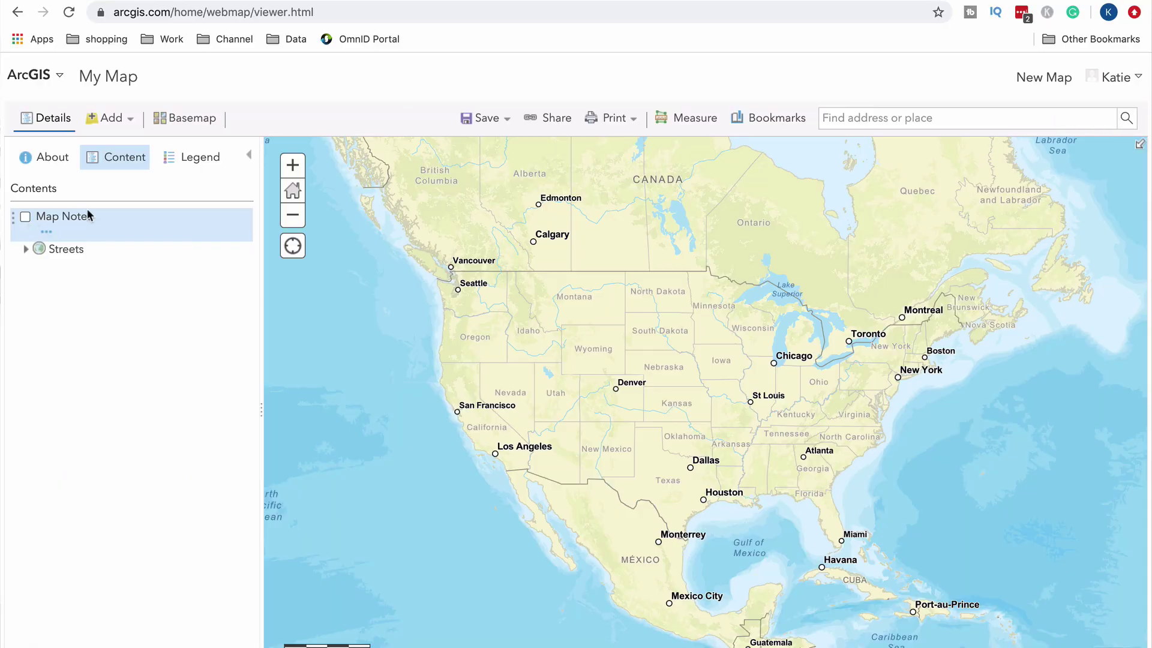
- Search the Living Atlas layers for "parks"
{"action": "left_click", "coordinate": [108, 120]}
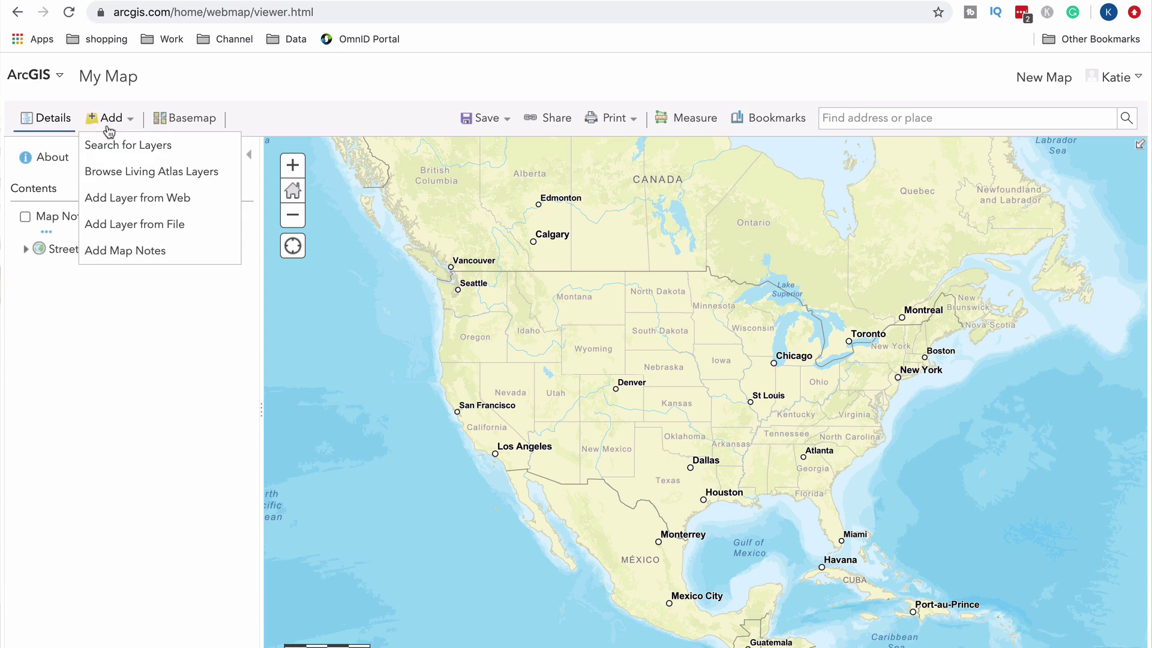
{"action": "left_click", "coordinate": [147, 173]}
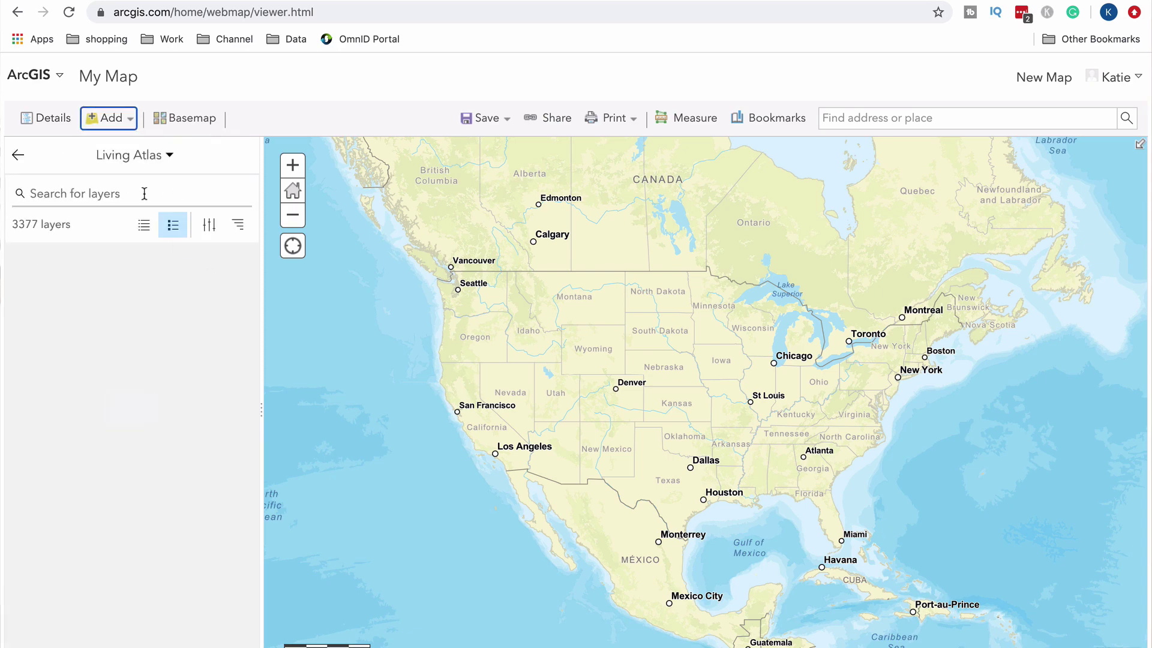
{"action": "left_click", "coordinate": [144, 193]}
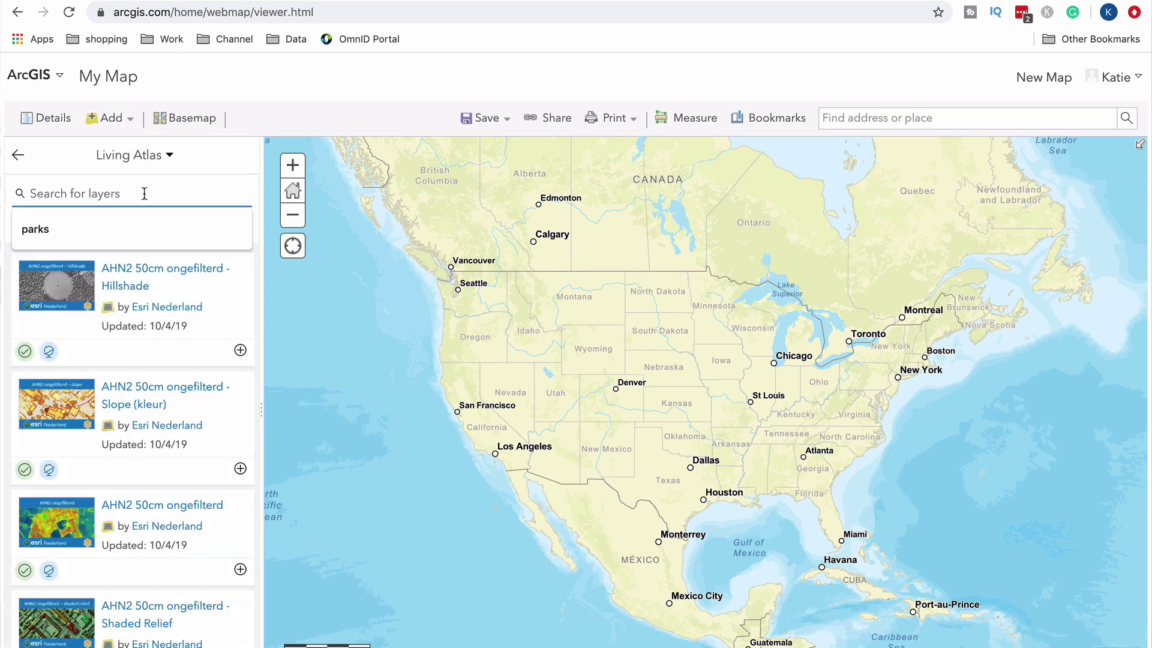
{"action": "type", "text": "parks"}
{"action": "key", "text": "Return"}
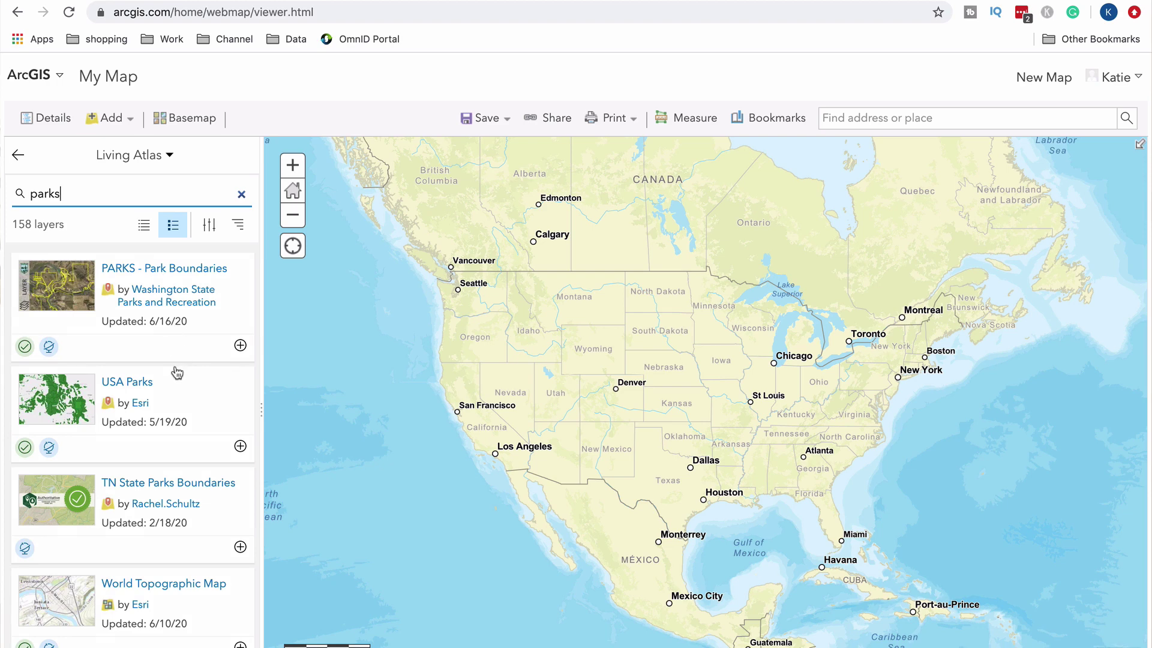
- Open the details of the Zion National Park Trails layer and read its description, data source and terms of use
{"action": "scroll", "coordinate": [195, 416], "scroll_direction": "down", "scroll_amount": 3}
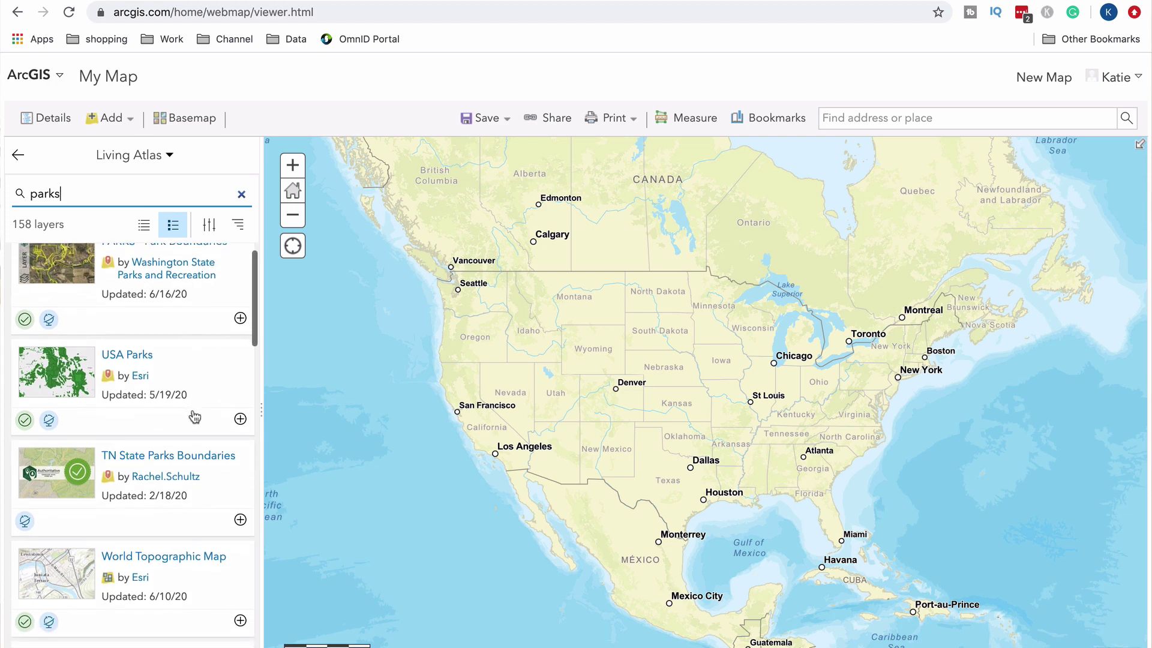
{"action": "scroll", "coordinate": [195, 416], "scroll_direction": "down", "scroll_amount": 5}
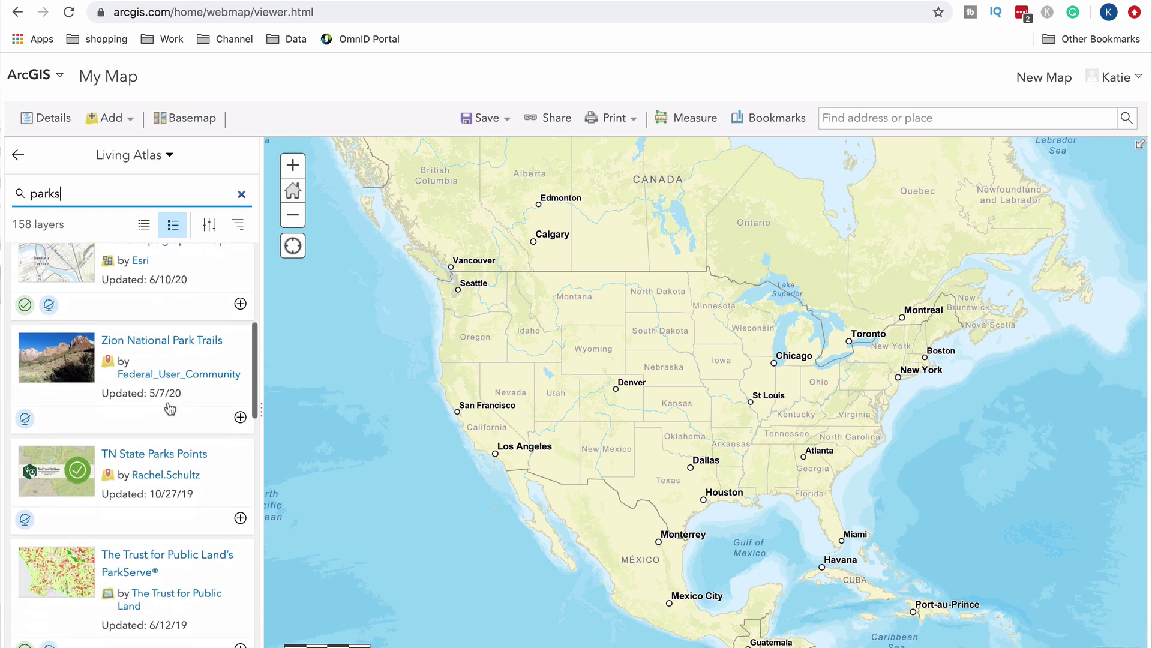
{"action": "left_click", "coordinate": [162, 347]}
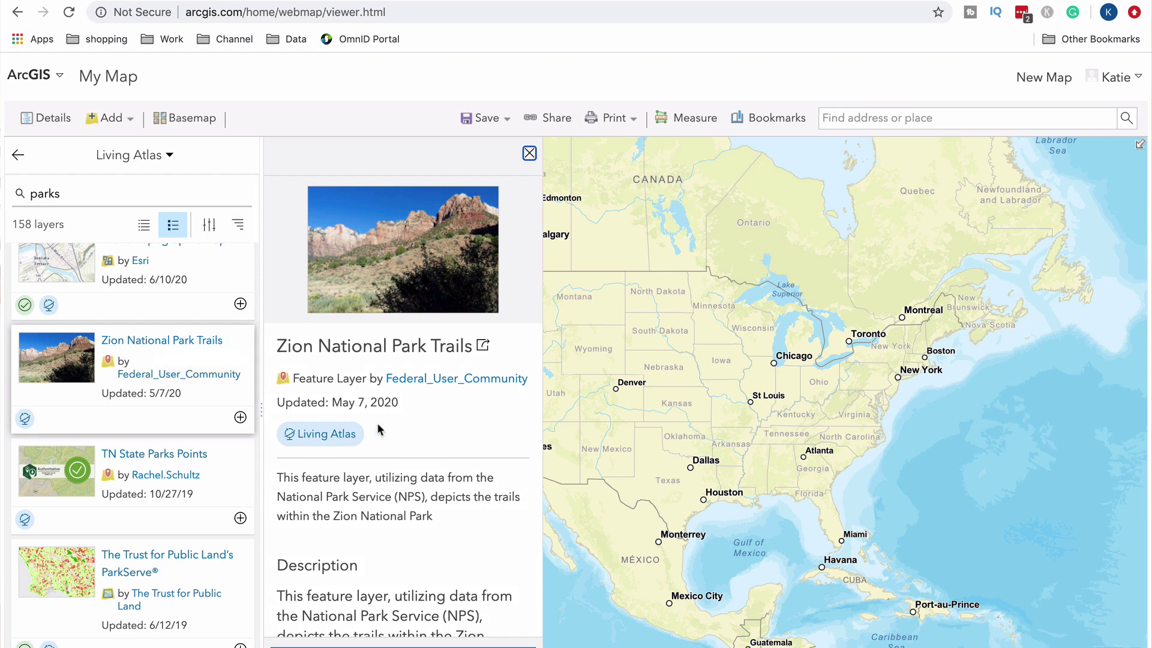
{"action": "scroll", "coordinate": [406, 432], "scroll_direction": "down", "scroll_amount": 3}
{"action": "scroll", "coordinate": [405, 432], "scroll_direction": "down", "scroll_amount": 1}
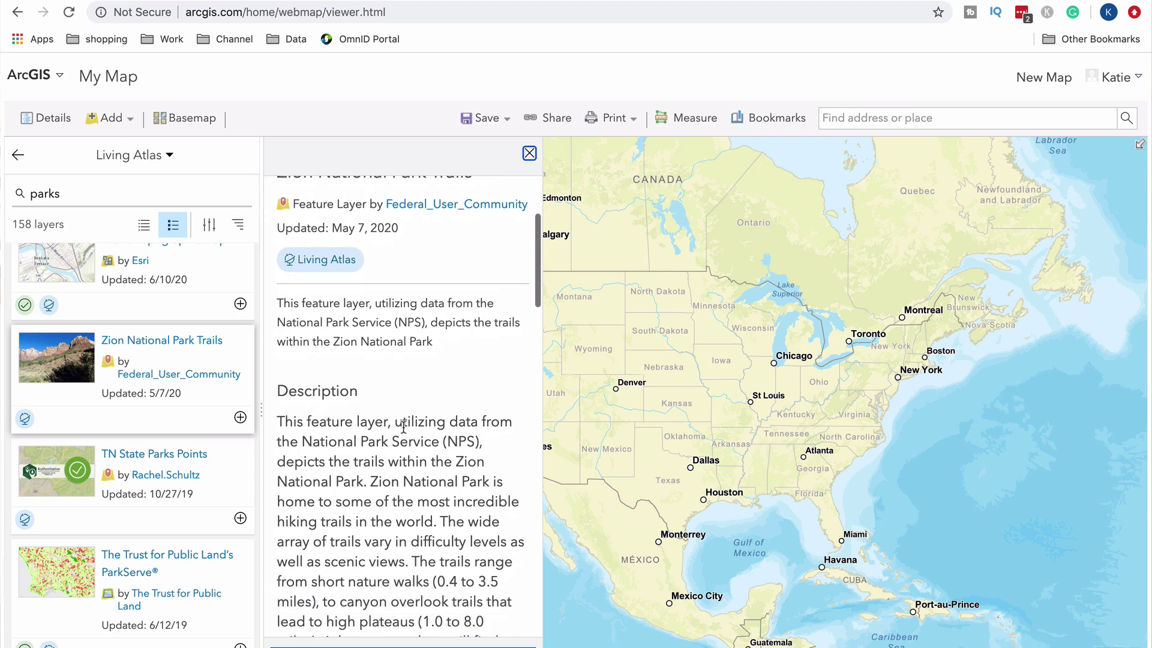
{"action": "scroll", "coordinate": [404, 426], "scroll_direction": "down", "scroll_amount": 1}
{"action": "scroll", "coordinate": [404, 426], "scroll_direction": "down", "scroll_amount": 1}
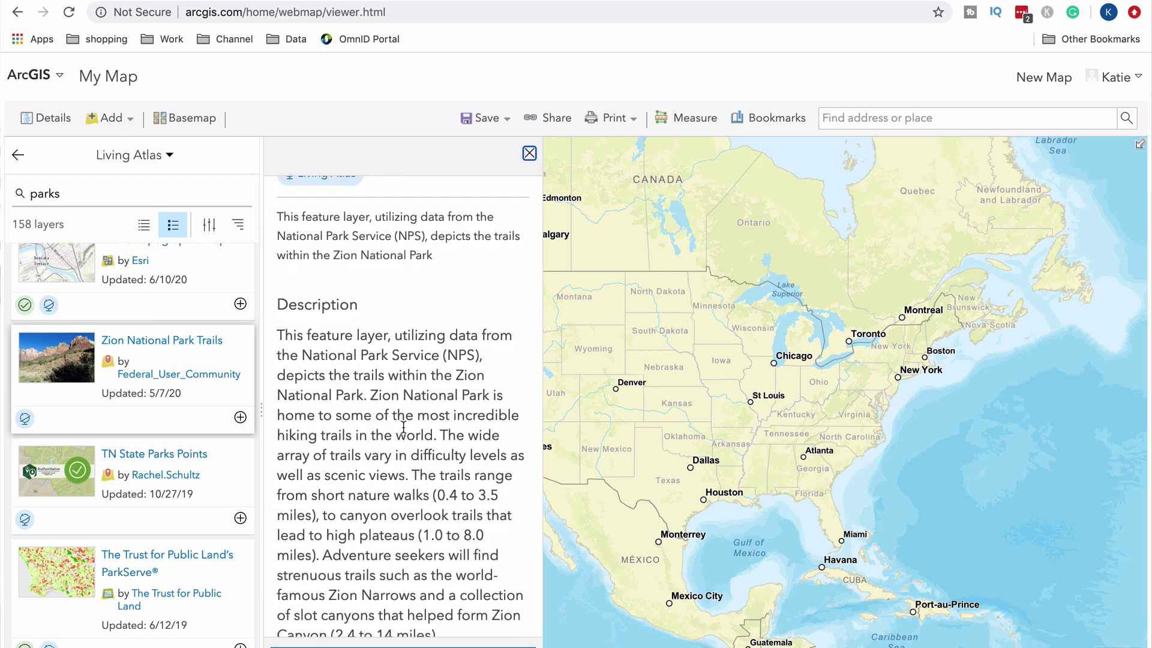
{"action": "scroll", "coordinate": [403, 427], "scroll_direction": "down", "scroll_amount": 1}
{"action": "scroll", "coordinate": [403, 427], "scroll_direction": "down", "scroll_amount": 1}
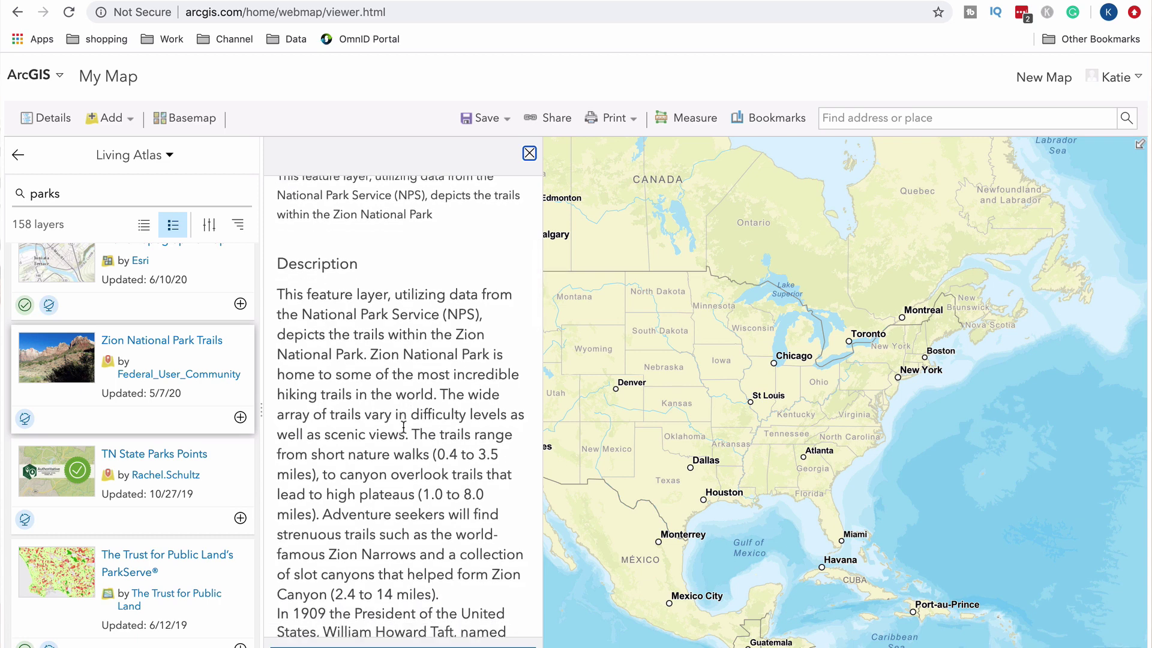
{"action": "scroll", "coordinate": [403, 427], "scroll_direction": "down", "scroll_amount": 10}
{"action": "scroll", "coordinate": [403, 427], "scroll_direction": "down", "scroll_amount": 5}
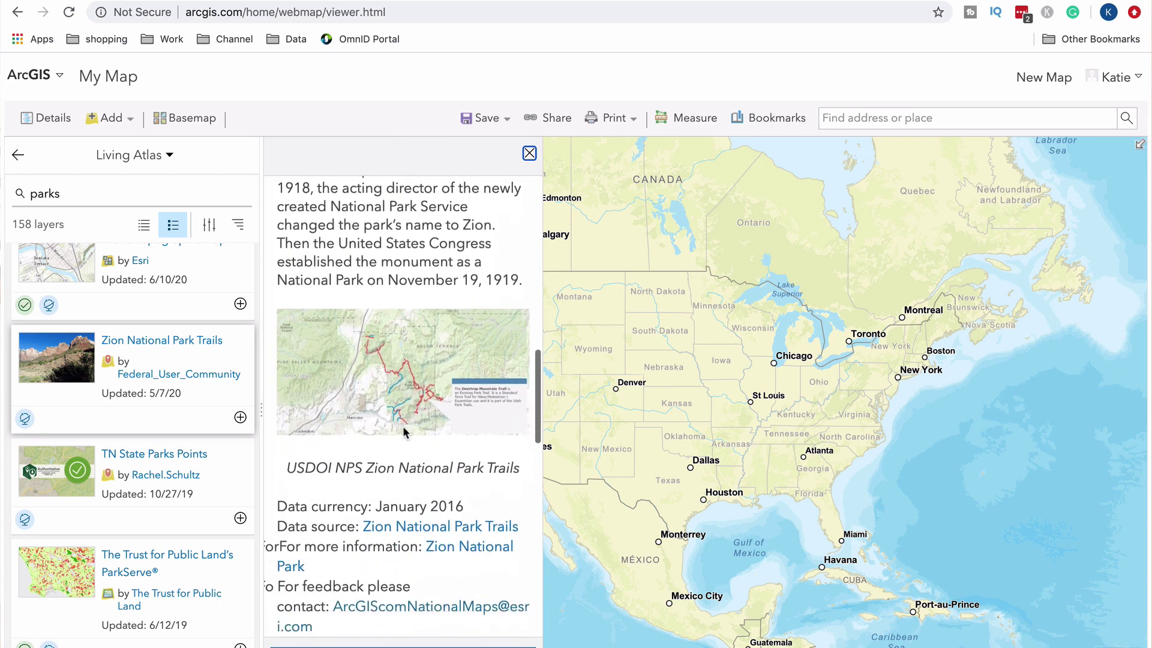
{"action": "scroll", "coordinate": [404, 432], "scroll_direction": "down", "scroll_amount": 3}
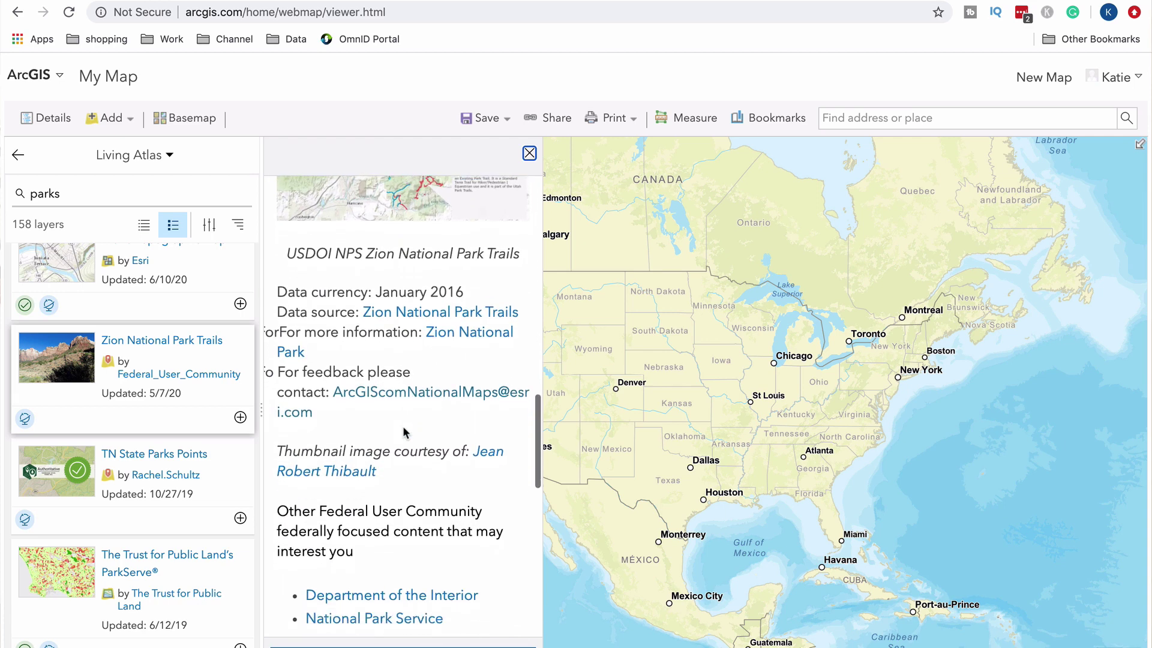
{"action": "scroll", "coordinate": [404, 432], "scroll_direction": "down", "scroll_amount": 4}
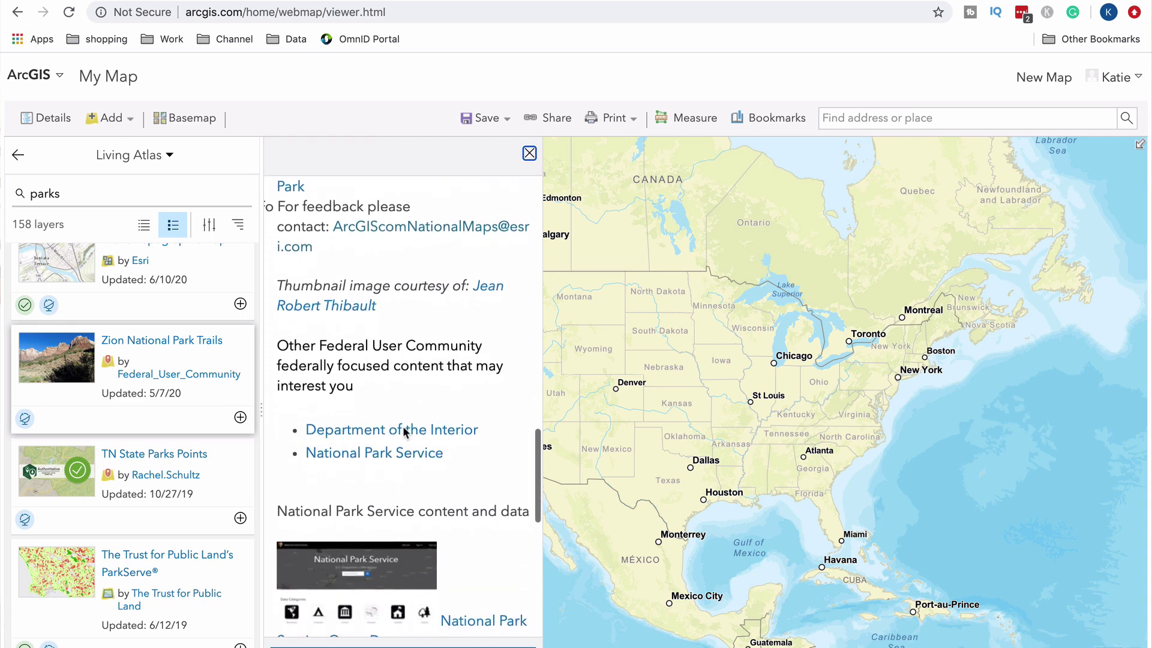
{"action": "scroll", "coordinate": [405, 433], "scroll_direction": "down", "scroll_amount": 4}
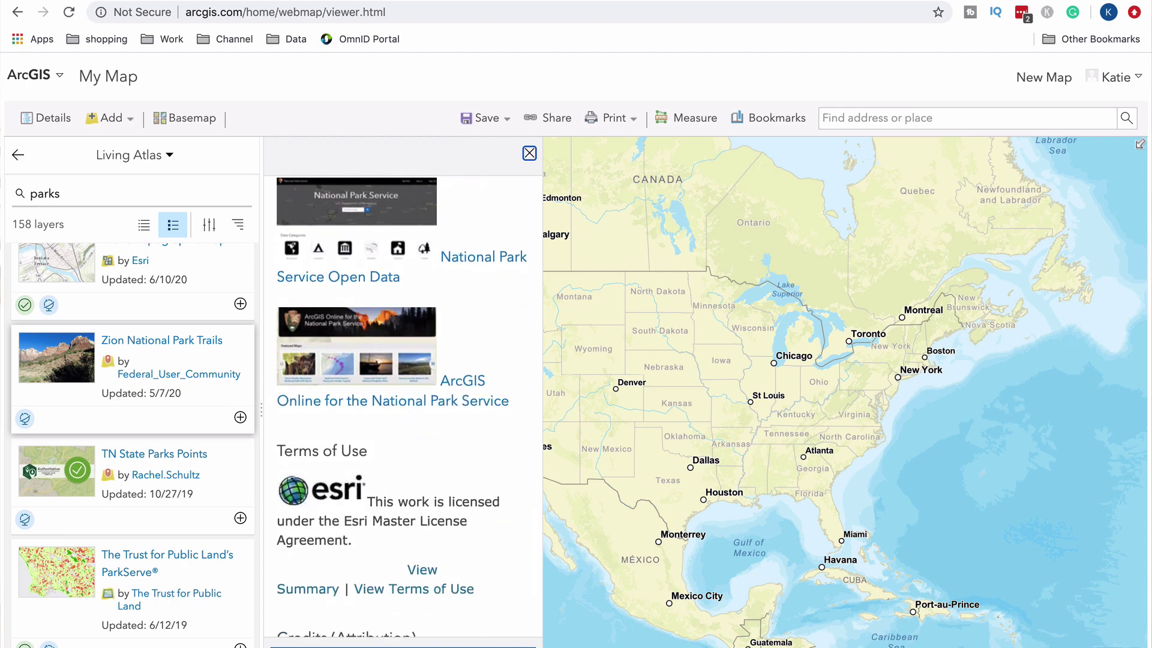
- Add the Zion National Park Trails layer to the map and leave the Living Atlas layer browser
{"action": "left_click", "coordinate": [369, 642]}
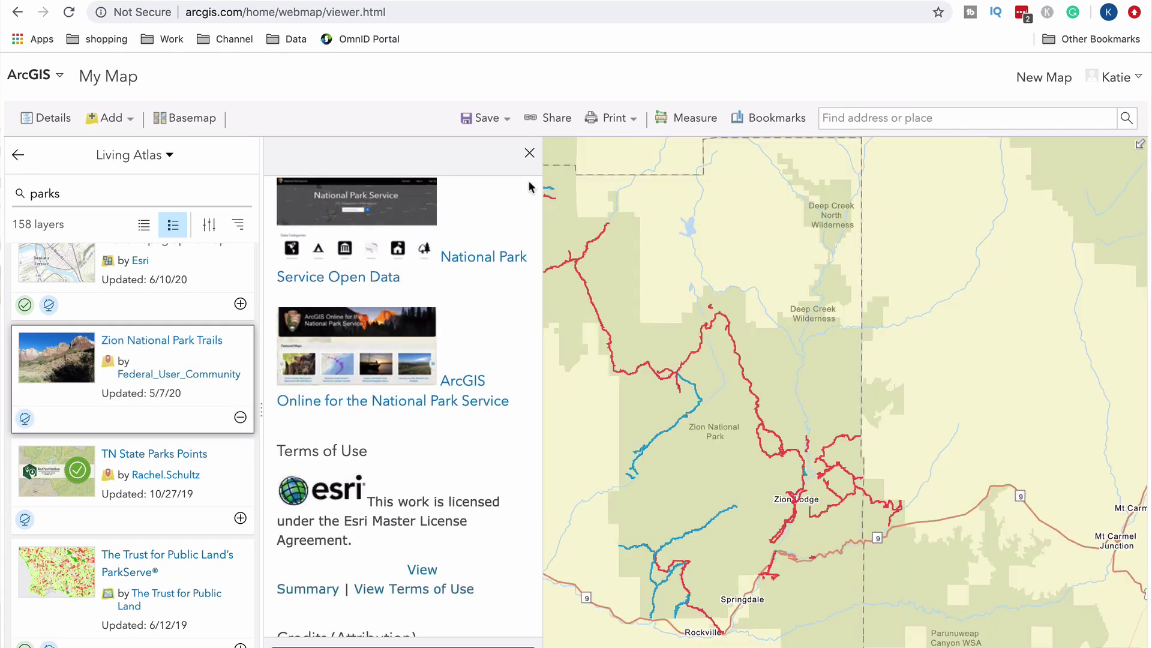
{"action": "left_click", "coordinate": [531, 154]}
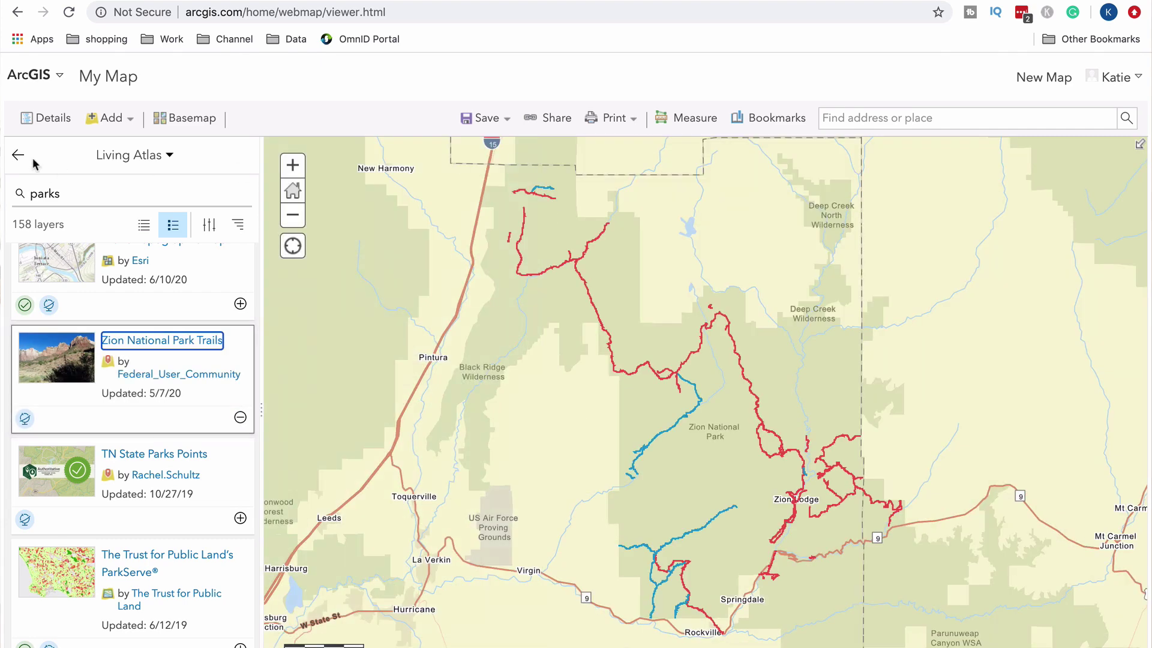
{"action": "left_click", "coordinate": [18, 157]}
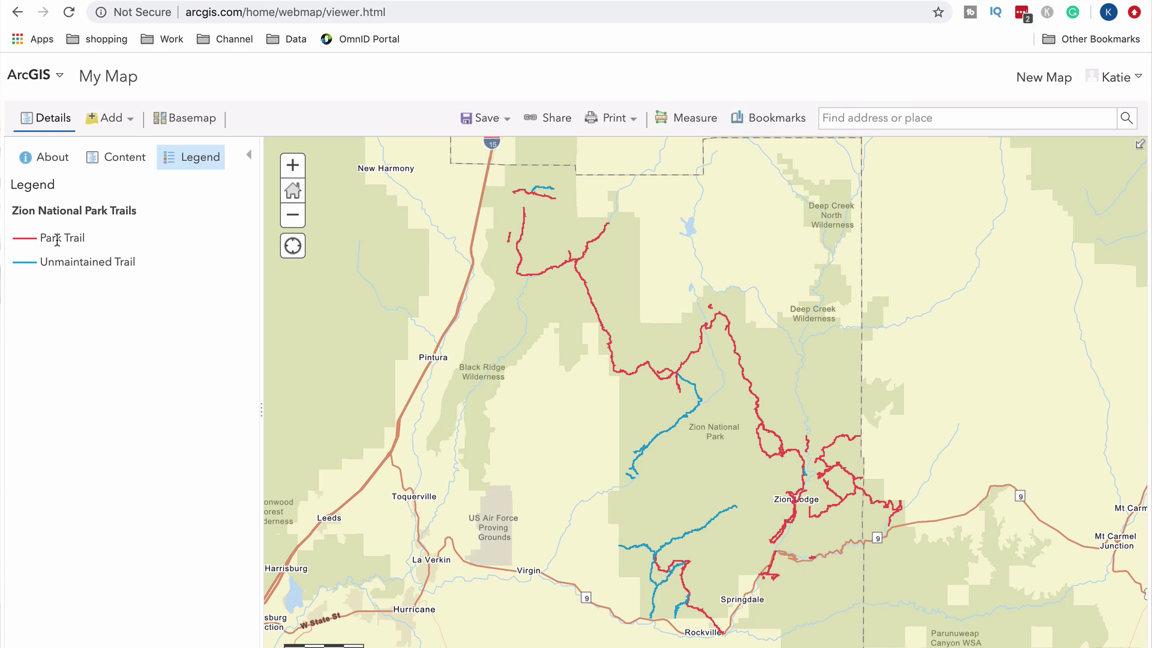
- Show the map's layer contents and switch the basemap to Terrain with Labels
{"action": "left_click", "coordinate": [114, 163]}
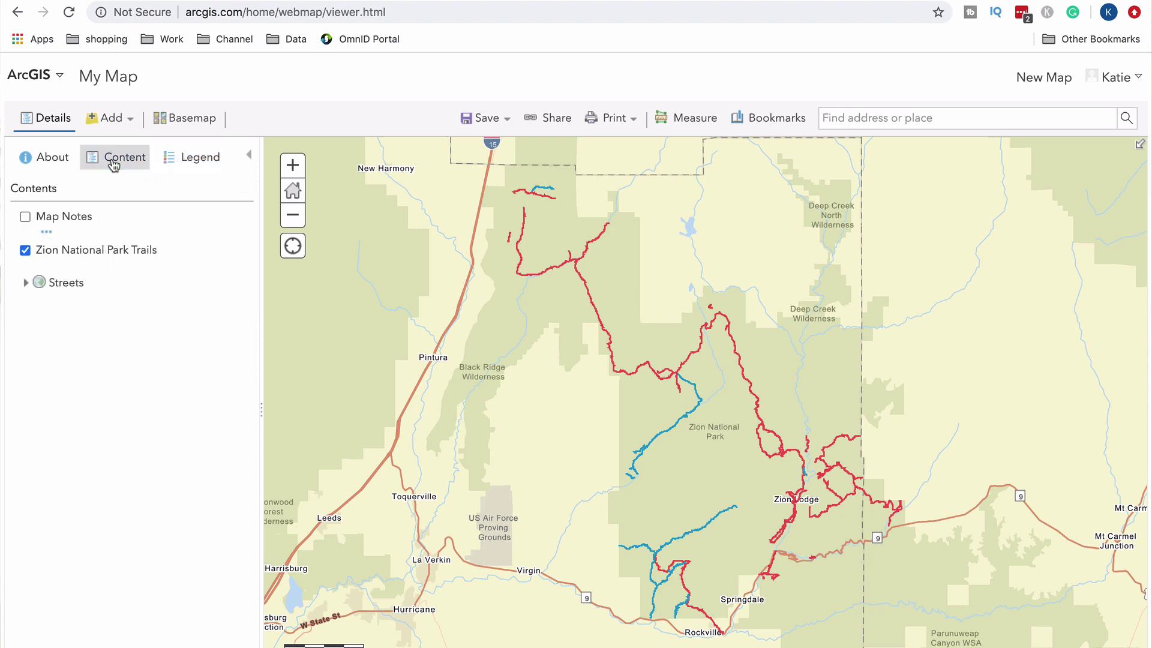
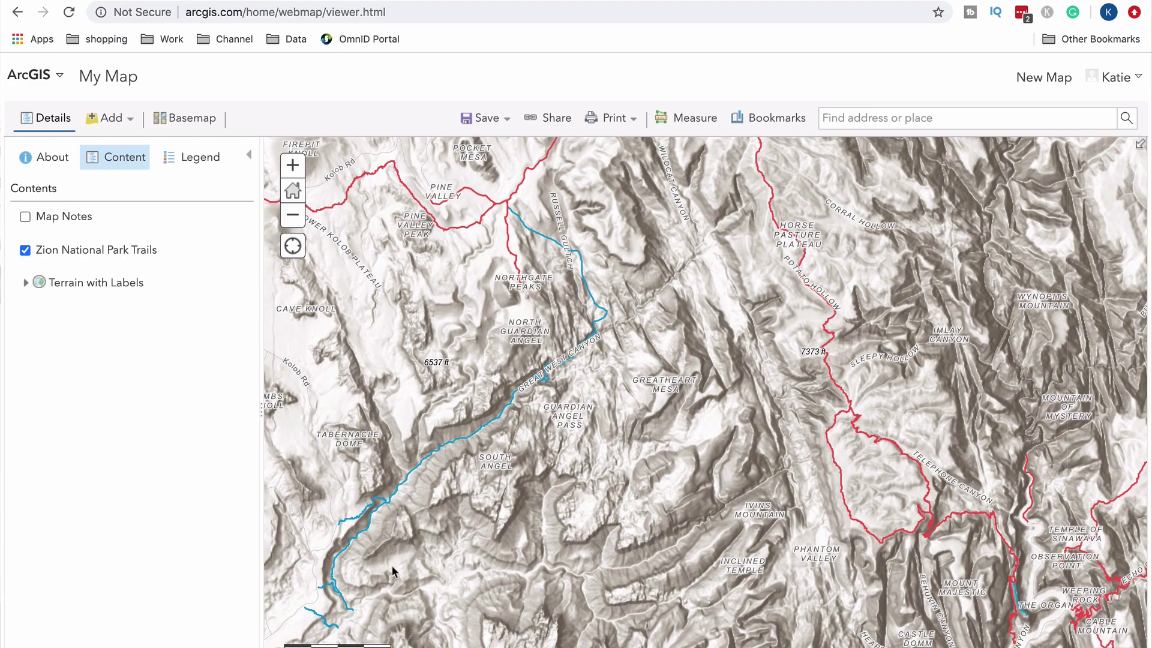
{"action": "left_click_drag", "start_coordinate": [848, 489], "coordinate": [617, 418]}
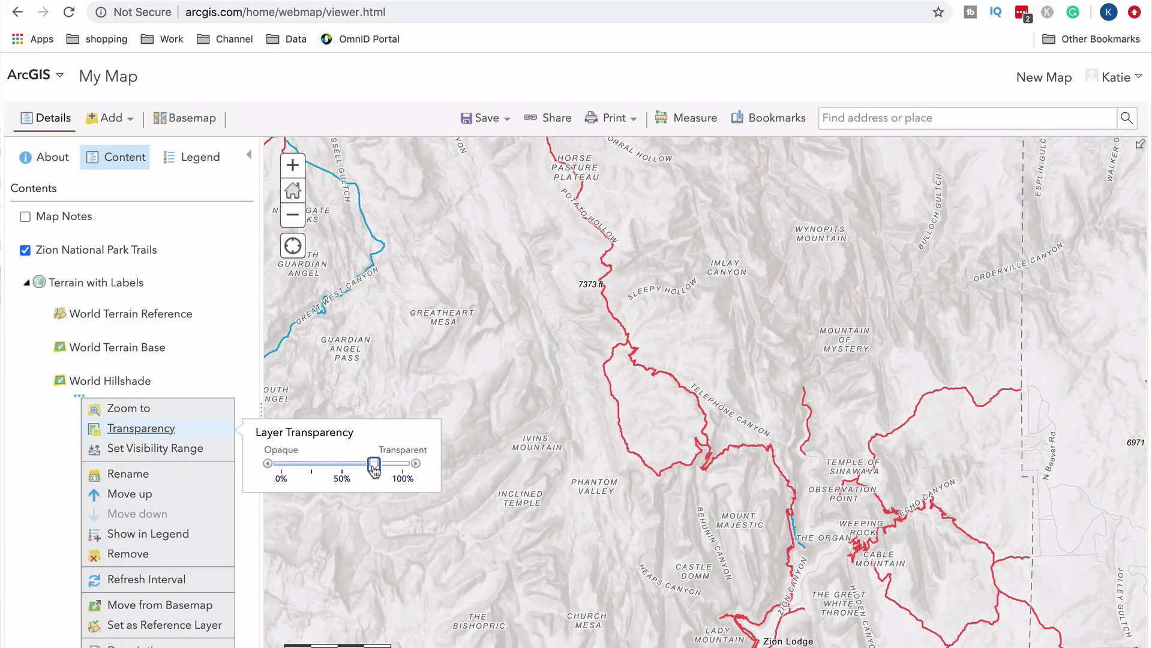
- Adjust the transparency of the World Terrain Base layer within the Terrain with Labels basemap
{"action": "left_click", "coordinate": [106, 364]}
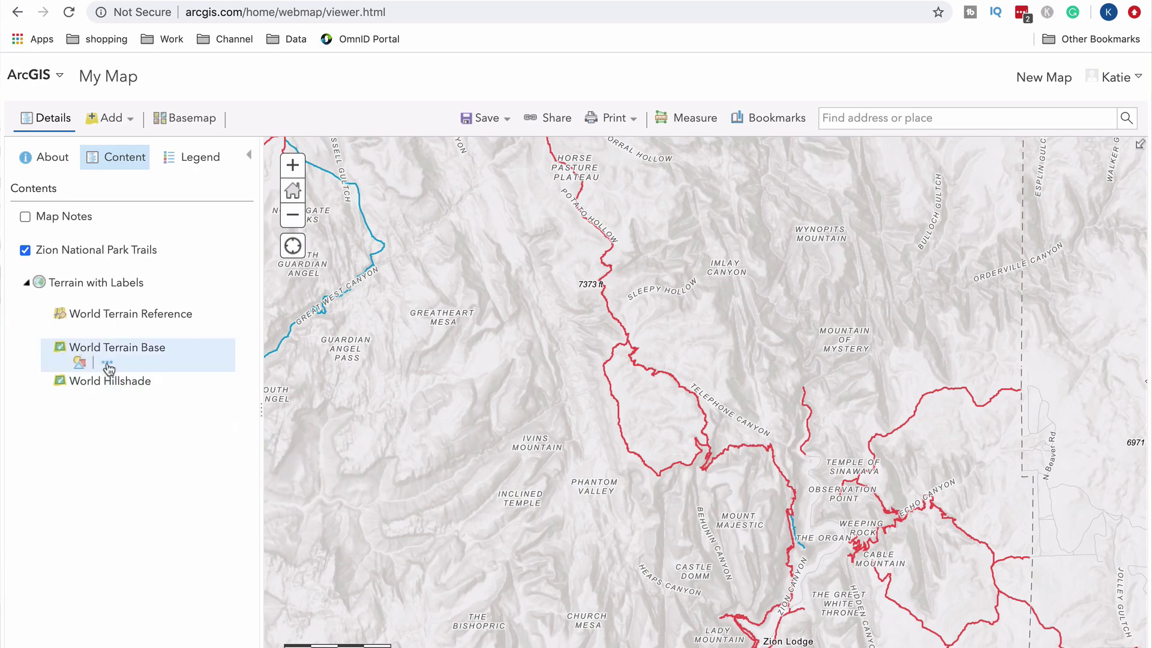
{"action": "left_click", "coordinate": [108, 364]}
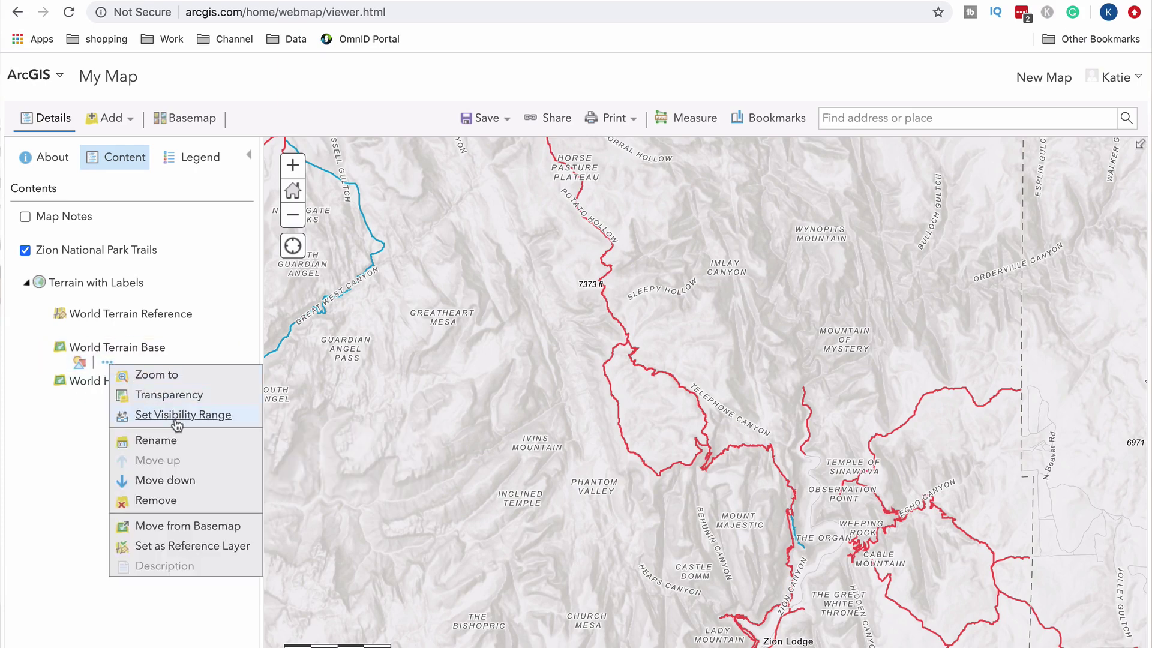
{"action": "left_click", "coordinate": [170, 400]}
{"action": "left_click_drag", "start_coordinate": [308, 433], "coordinate": [371, 441]}
{"action": "left_click", "coordinate": [43, 471]}
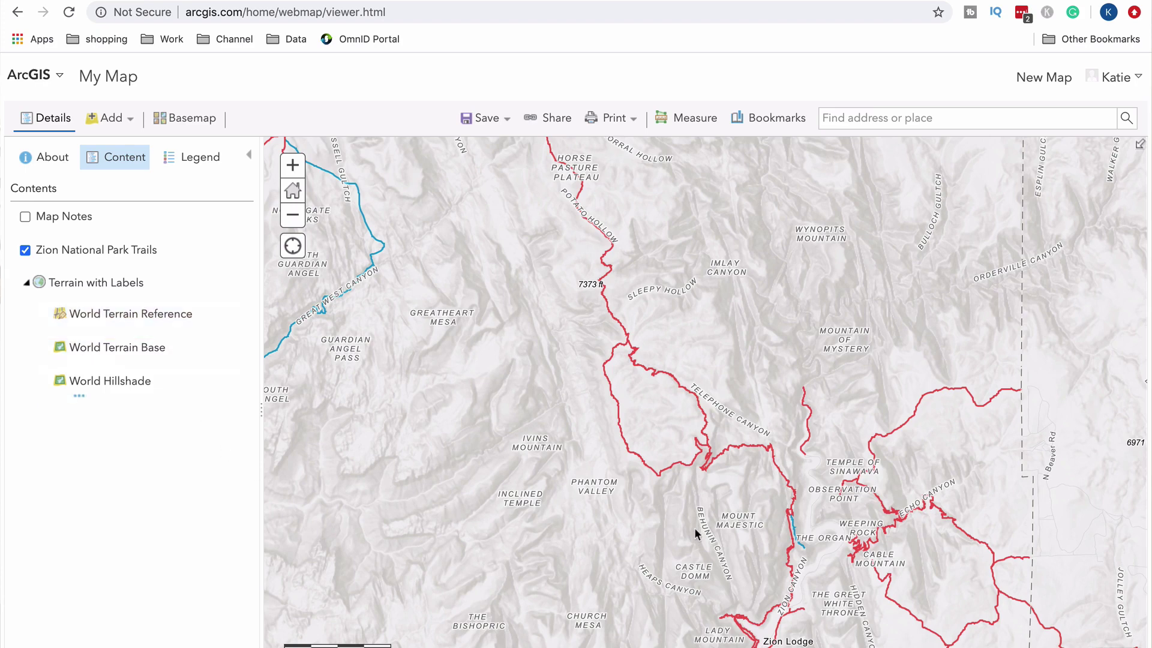
- Set the transparency of the World Hillshade basemap layer to about 60%
{"action": "left_click_drag", "start_coordinate": [738, 473], "coordinate": [643, 304]}
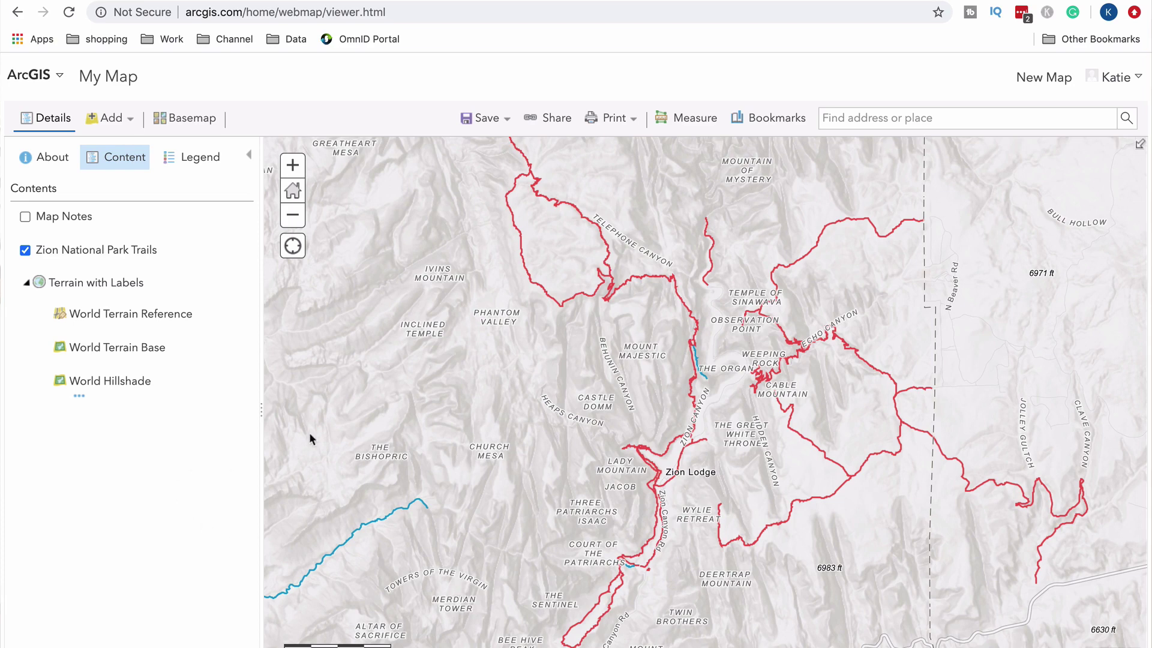
{"action": "left_click", "coordinate": [82, 400]}
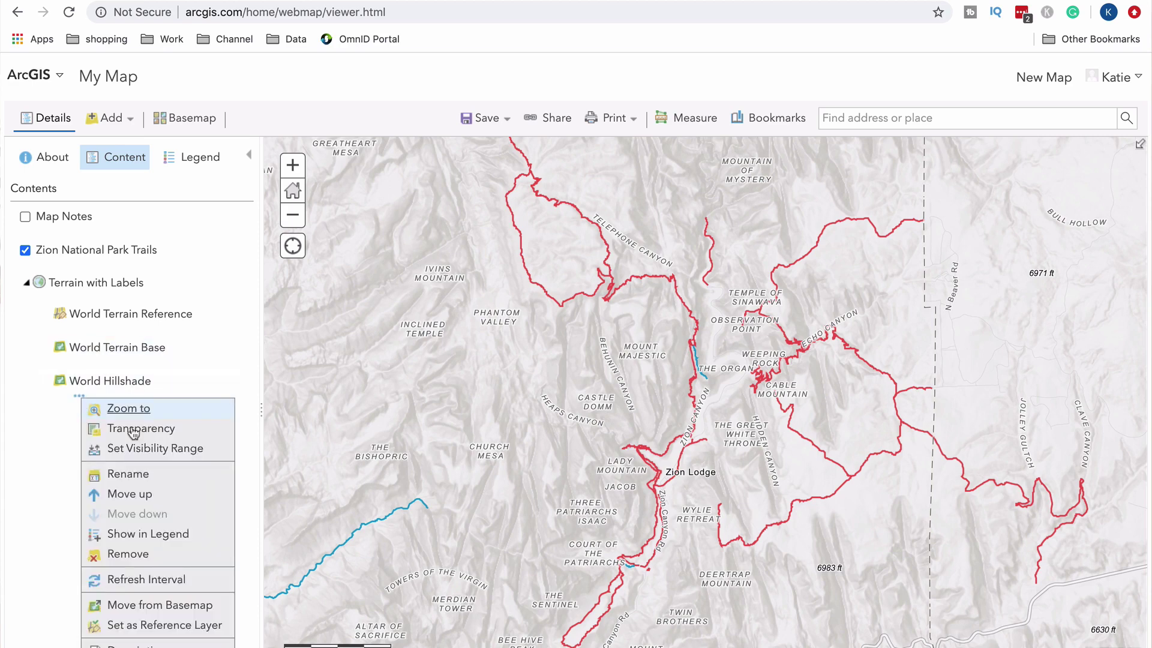
{"action": "mouse_move", "coordinate": [159, 437]}
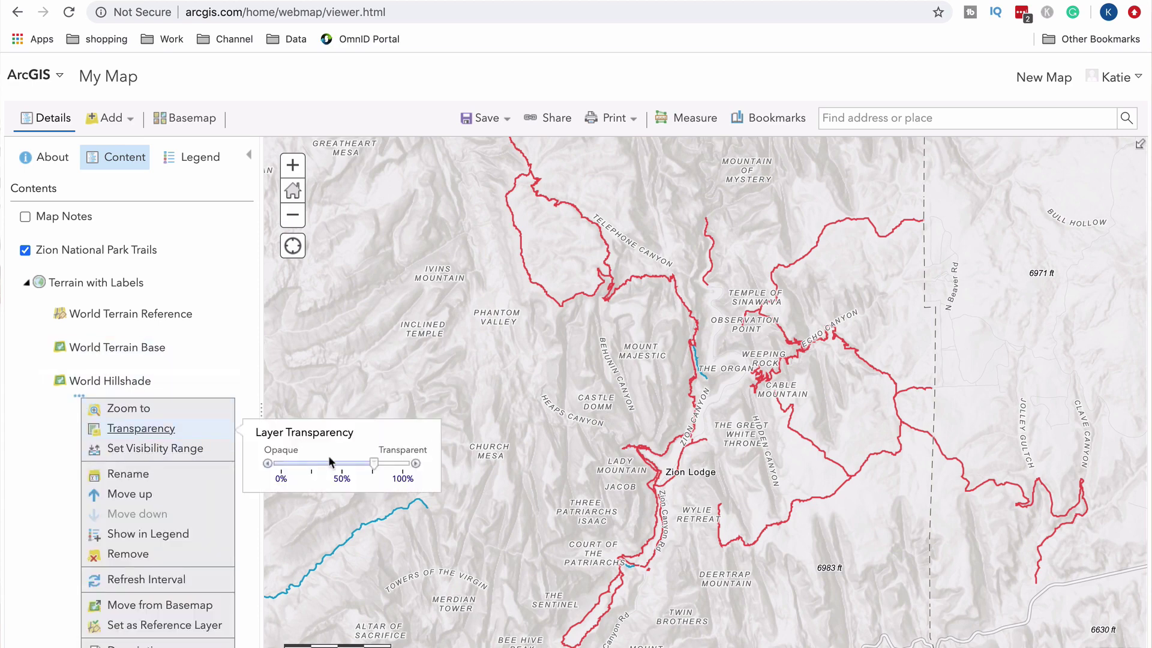
{"action": "mouse_move", "coordinate": [375, 464]}
{"action": "left_mouse_down"}
{"action": "mouse_move", "coordinate": [342, 465]}
{"action": "mouse_move", "coordinate": [355, 466]}
{"action": "left_mouse_up"}
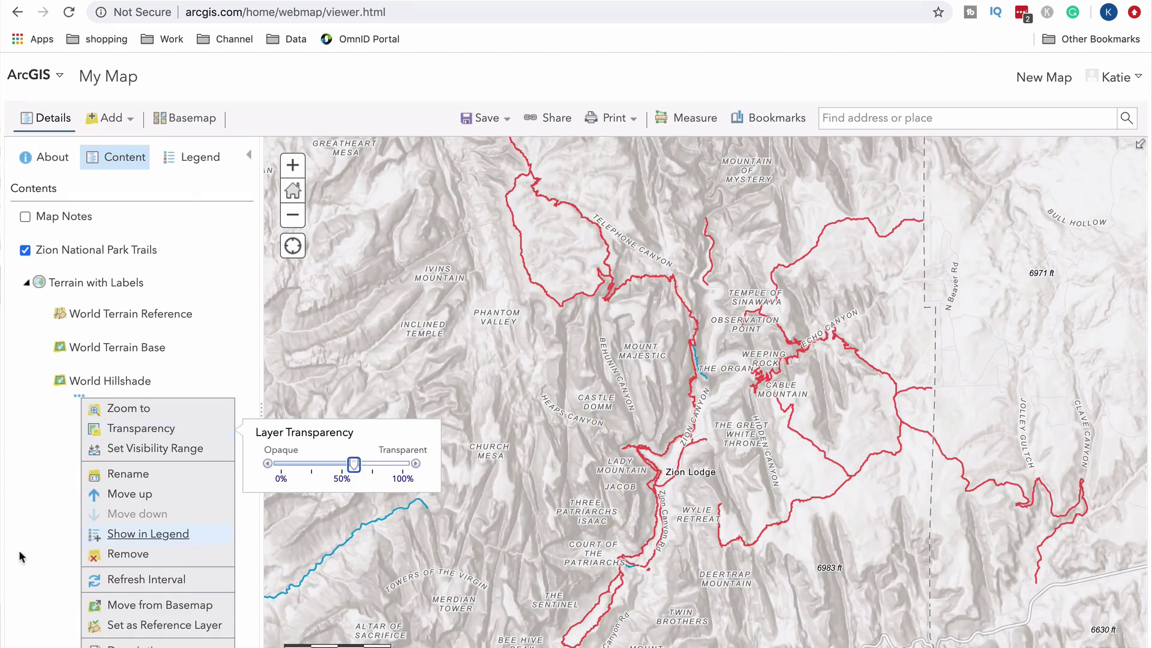
{"action": "left_click", "coordinate": [32, 492]}
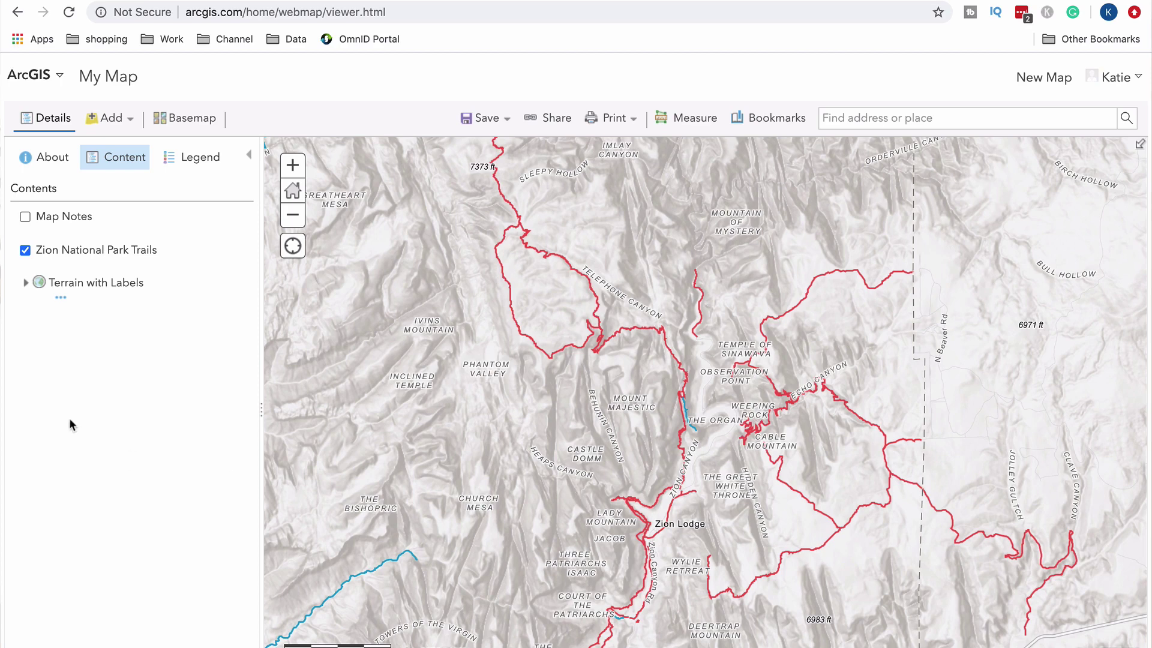
- Turn on the Map Notes layer and remove it from the map
{"action": "left_click", "coordinate": [25, 216]}
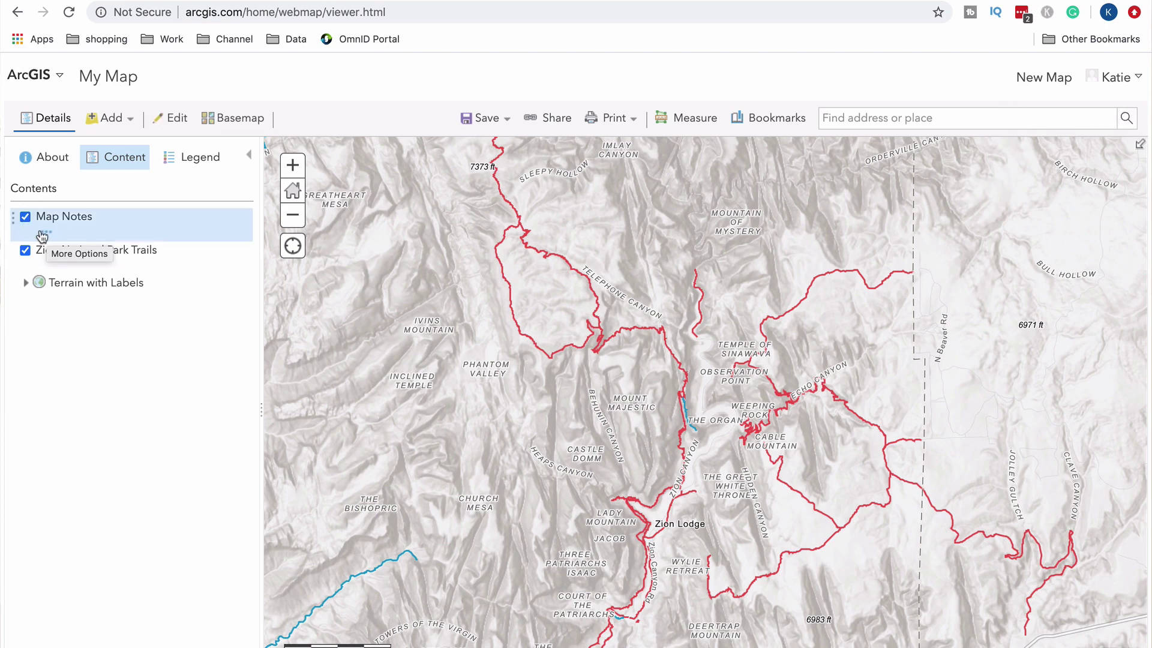
{"action": "left_click", "coordinate": [43, 235]}
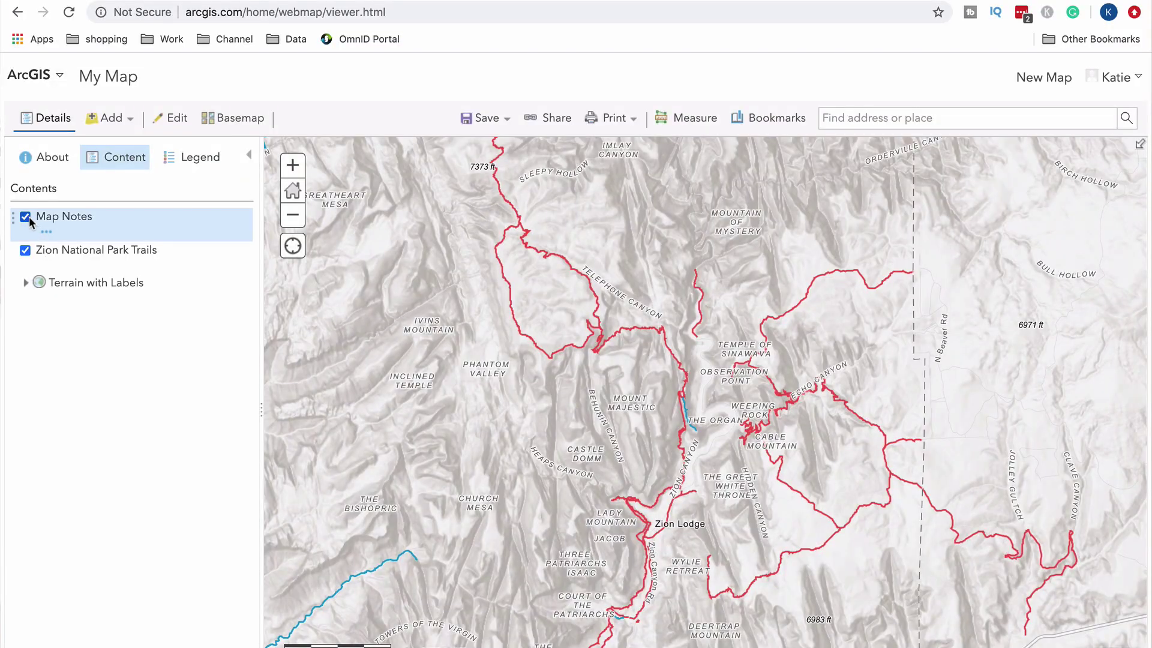
{"action": "left_click", "coordinate": [47, 233]}
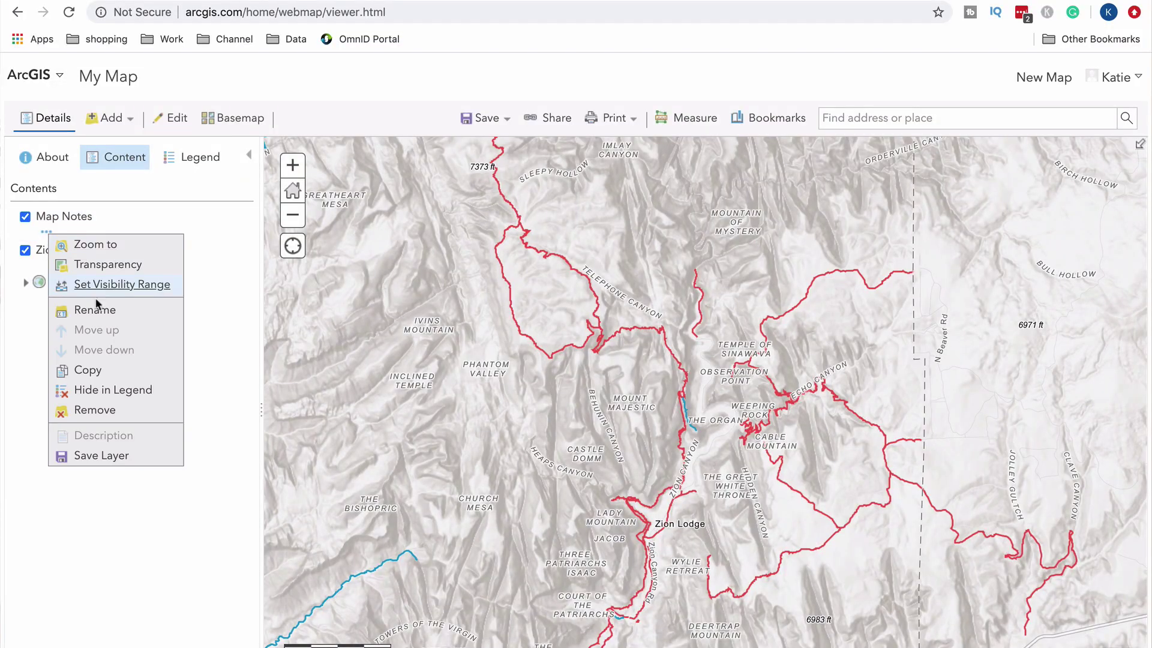
{"action": "left_click", "coordinate": [106, 411]}
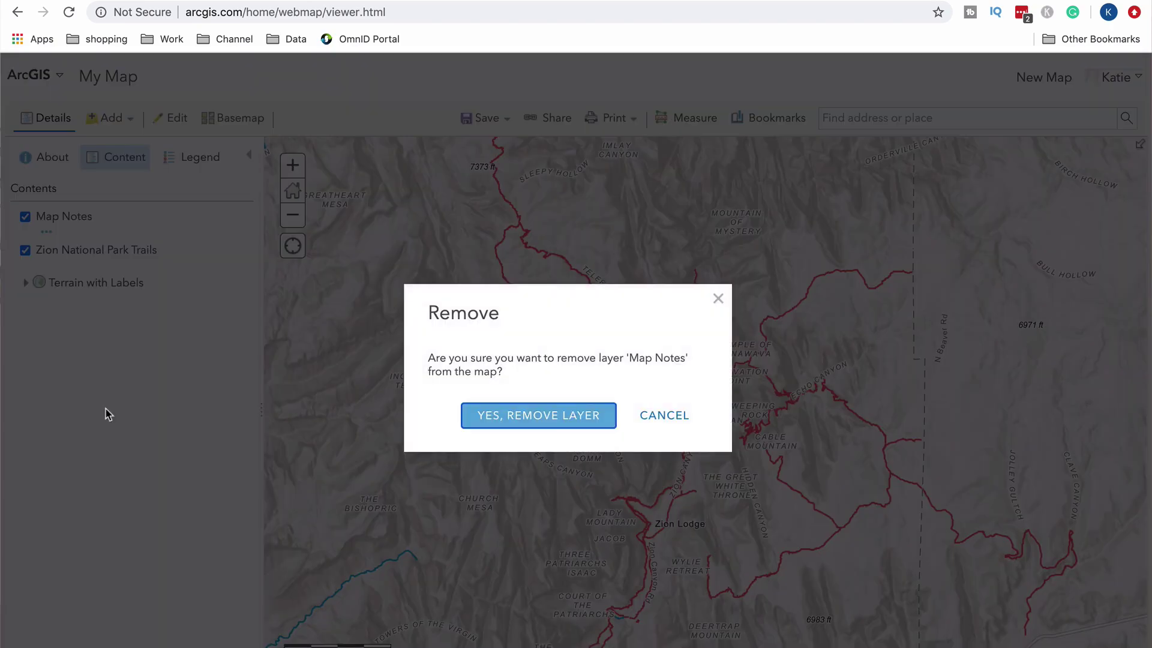
{"action": "left_click", "coordinate": [553, 415]}
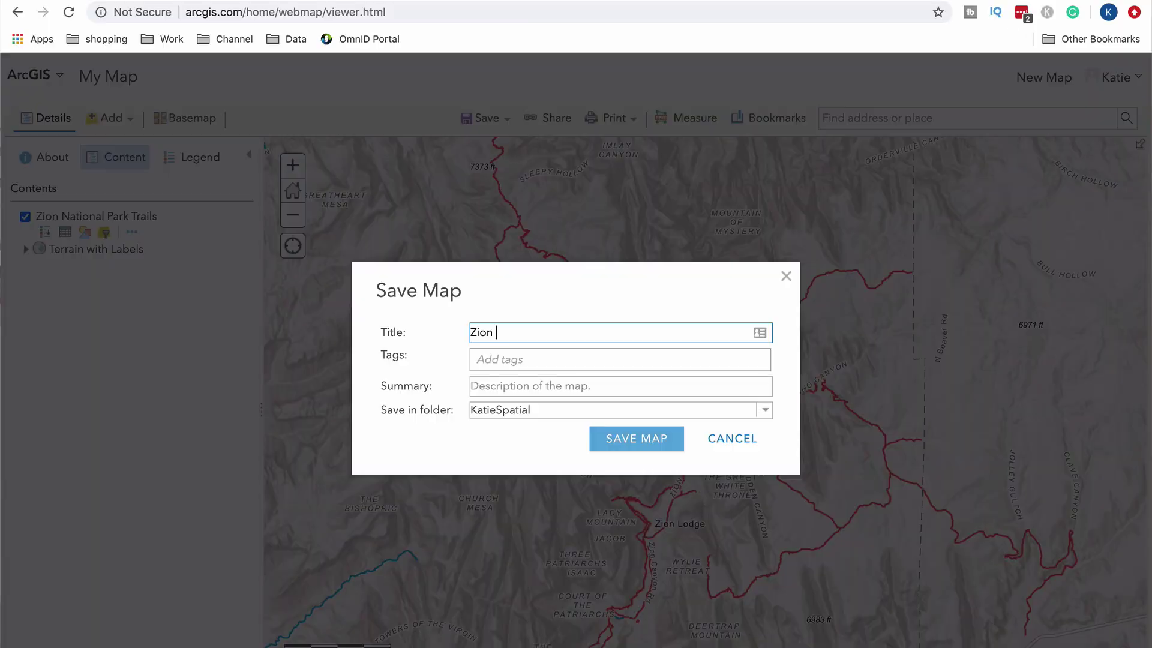
- Save the map with the title Zion Trails and tags, and share it with everyone (public)
{"action": "type", "text": "Trails"}
{"action": "key", "text": "Tab"}
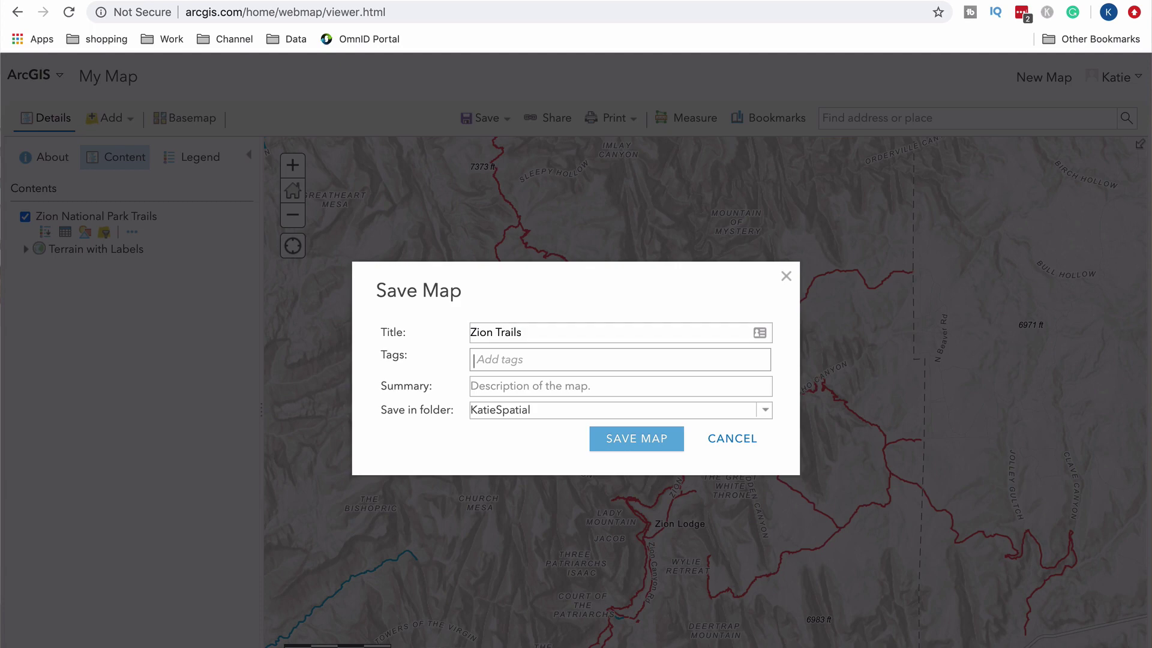
{"action": "type", "text": "T"}
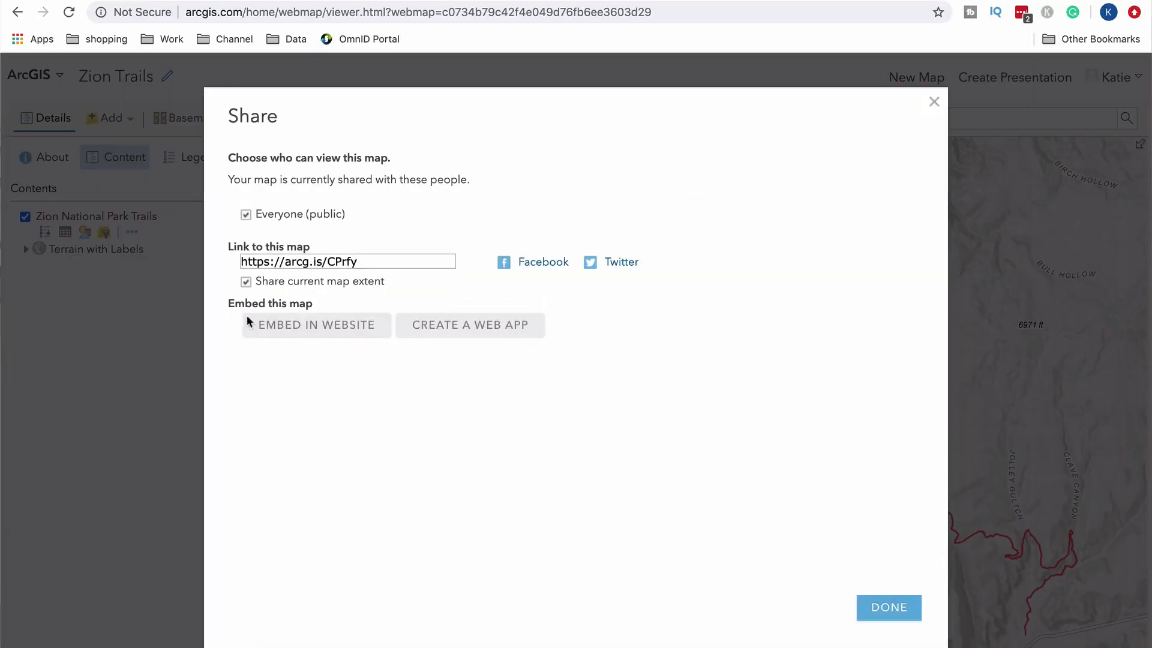
- Review the map's sharing options: the link, the website embed settings and the configurable web app templates
{"action": "left_click", "coordinate": [391, 264]}
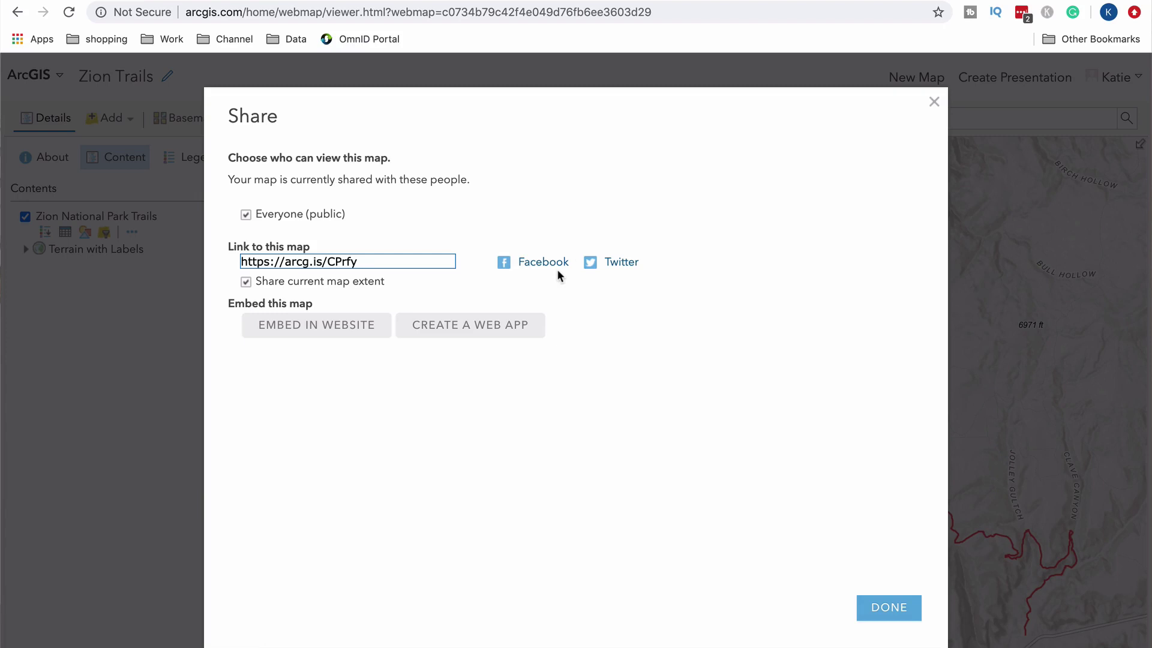
{"action": "left_click", "coordinate": [324, 339]}
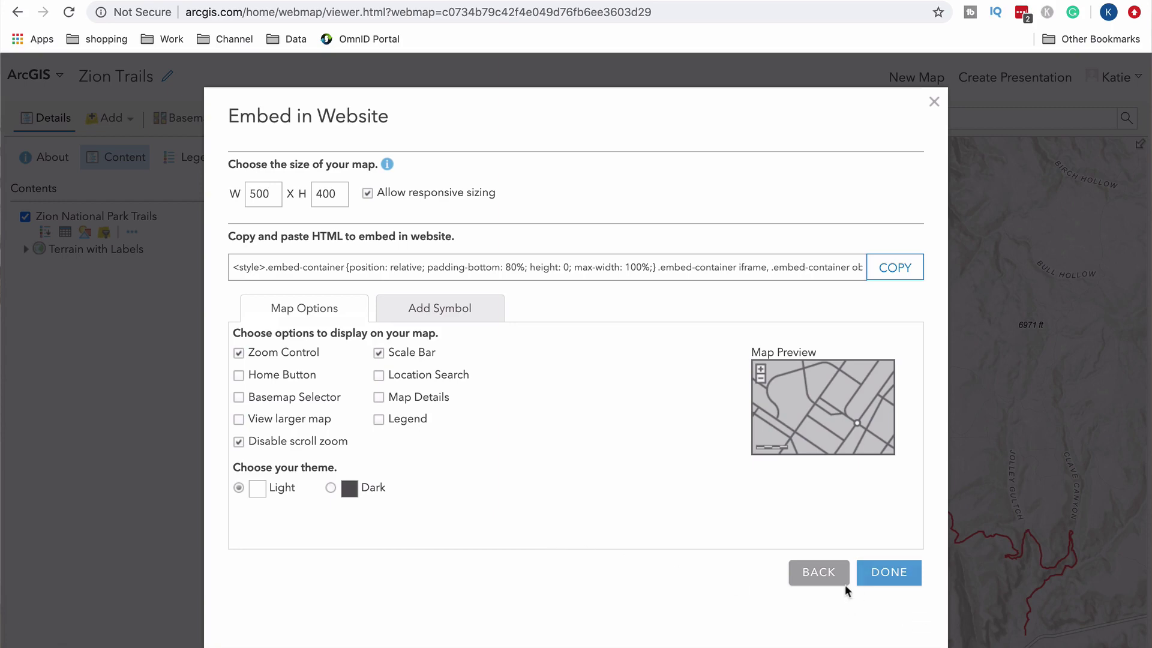
{"action": "left_click", "coordinate": [819, 573]}
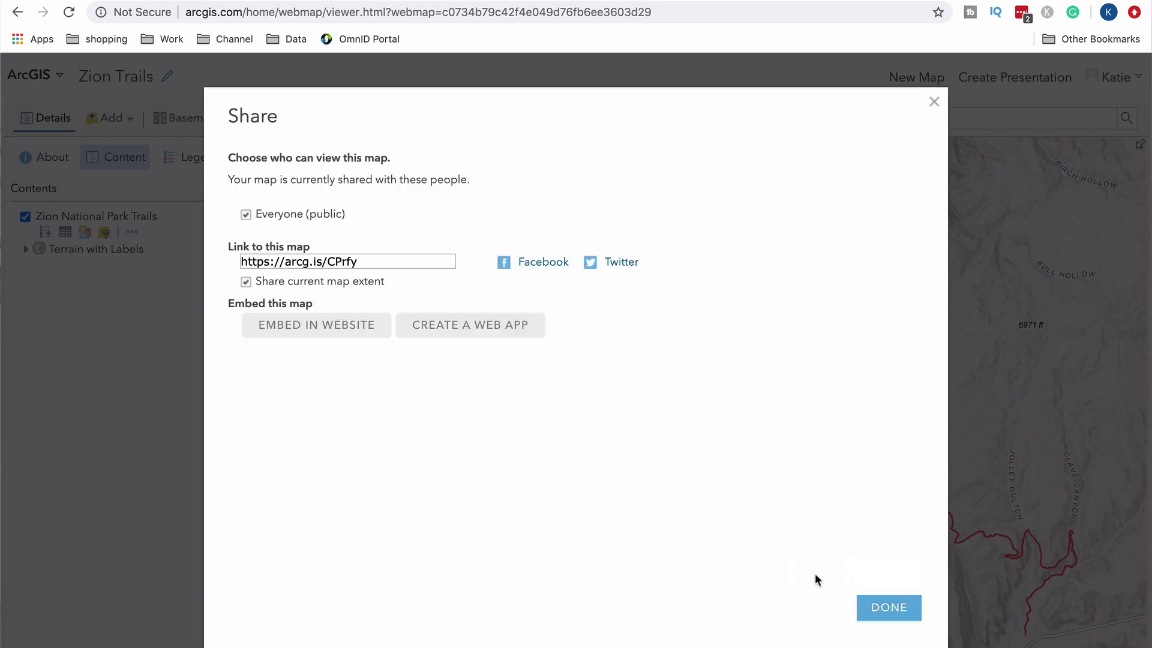
{"action": "left_click", "coordinate": [459, 331]}
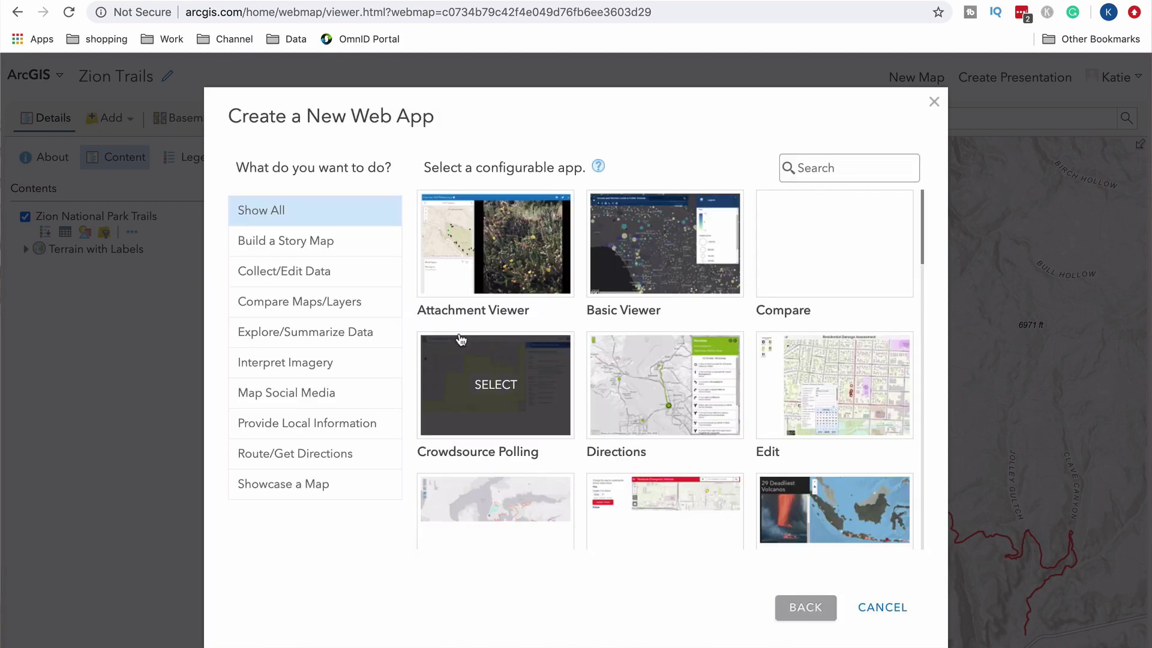